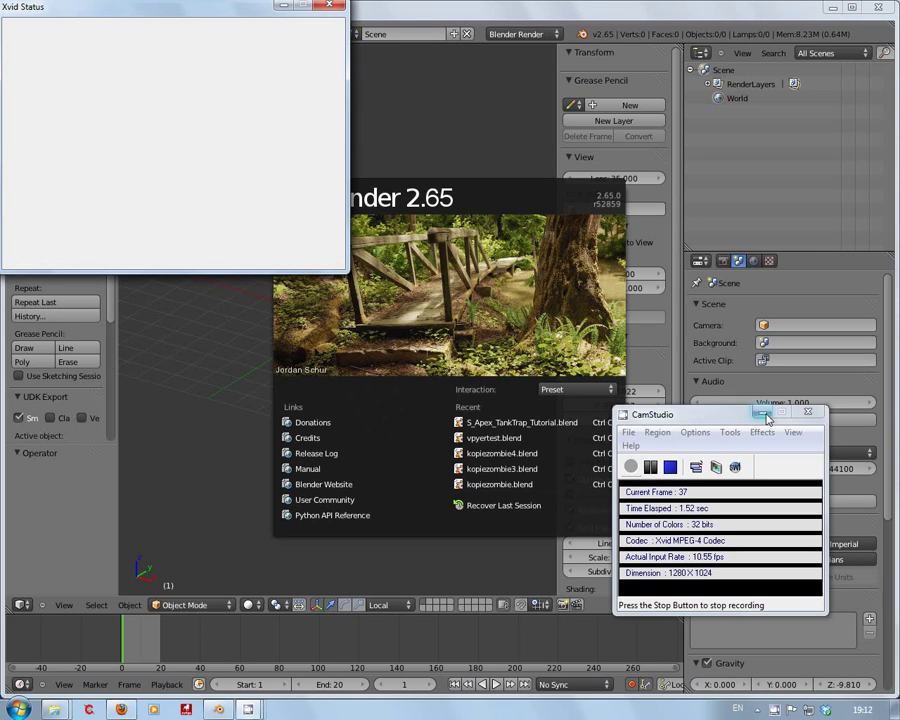
Close the splash screen and reset the 3D cursor location to X 0, Y 0, Z 0.
left_click(766, 416)
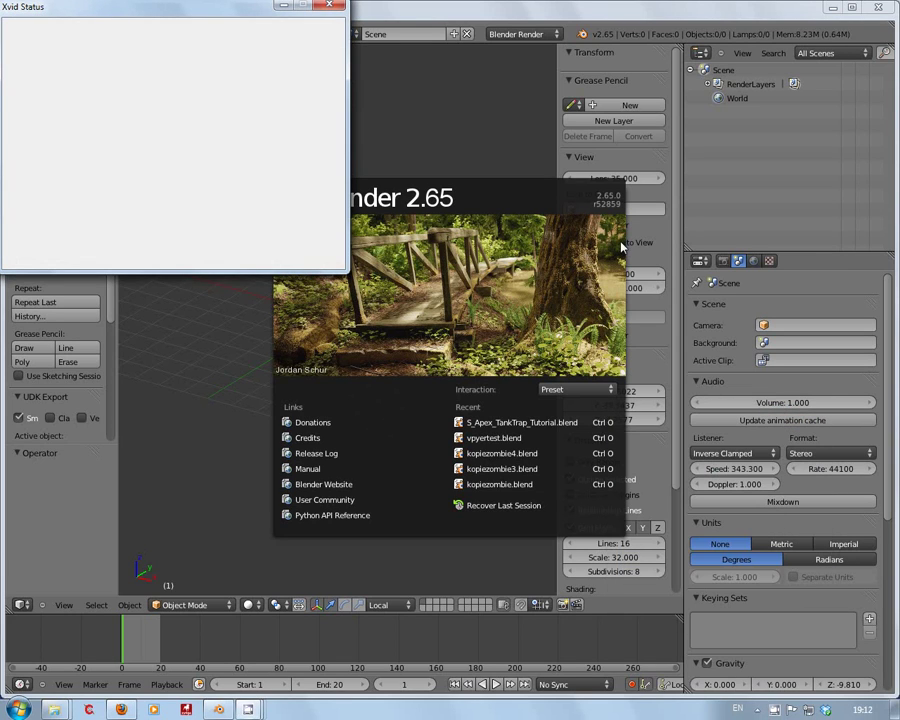
left_click(283, 7)
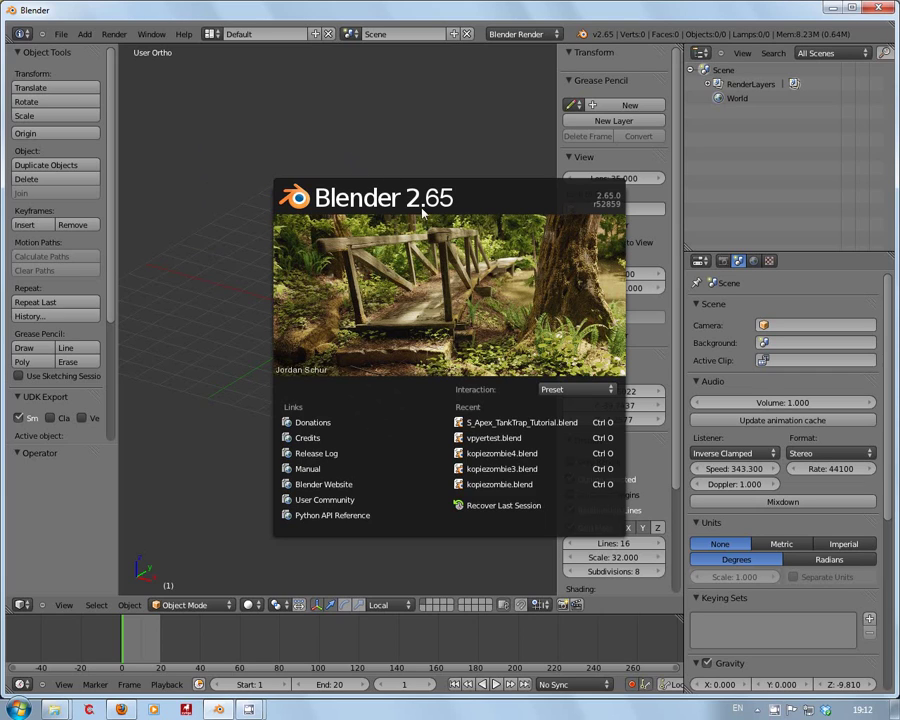
left_click(200, 187)
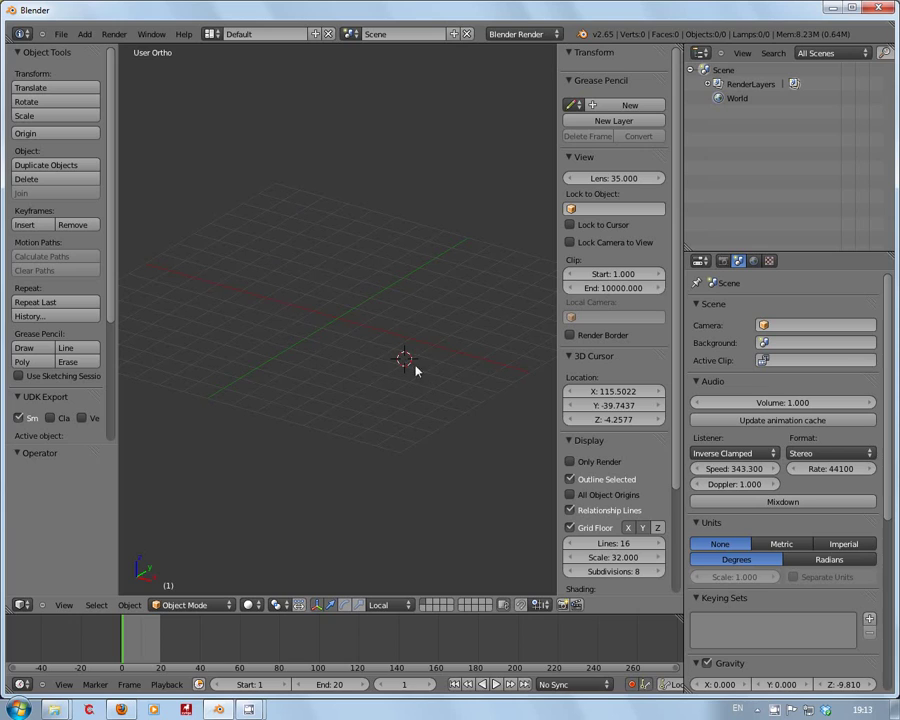
right_click(612, 392)
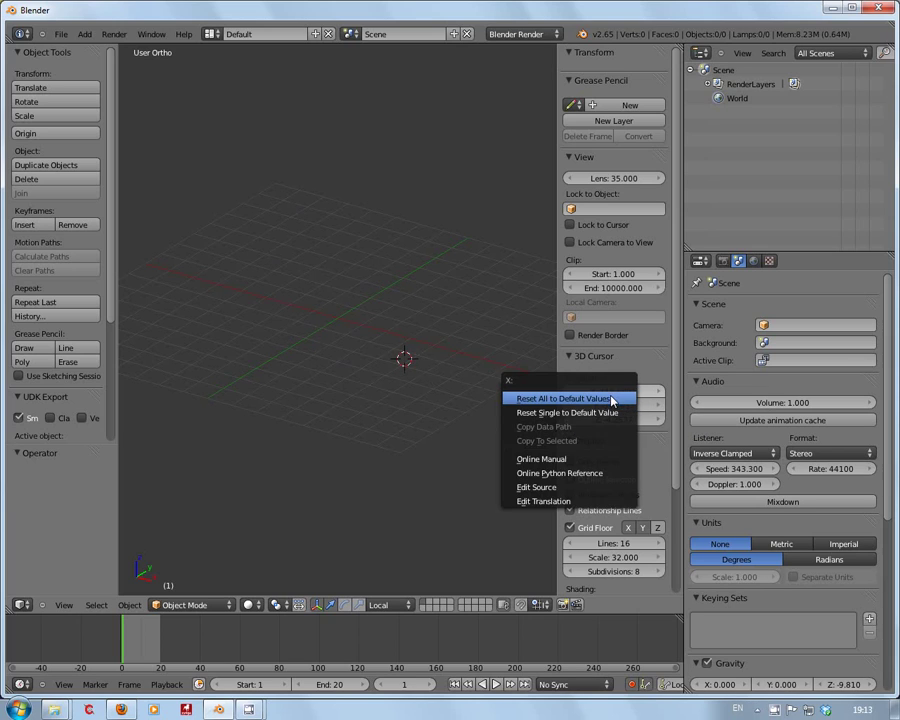
left_click(612, 399)
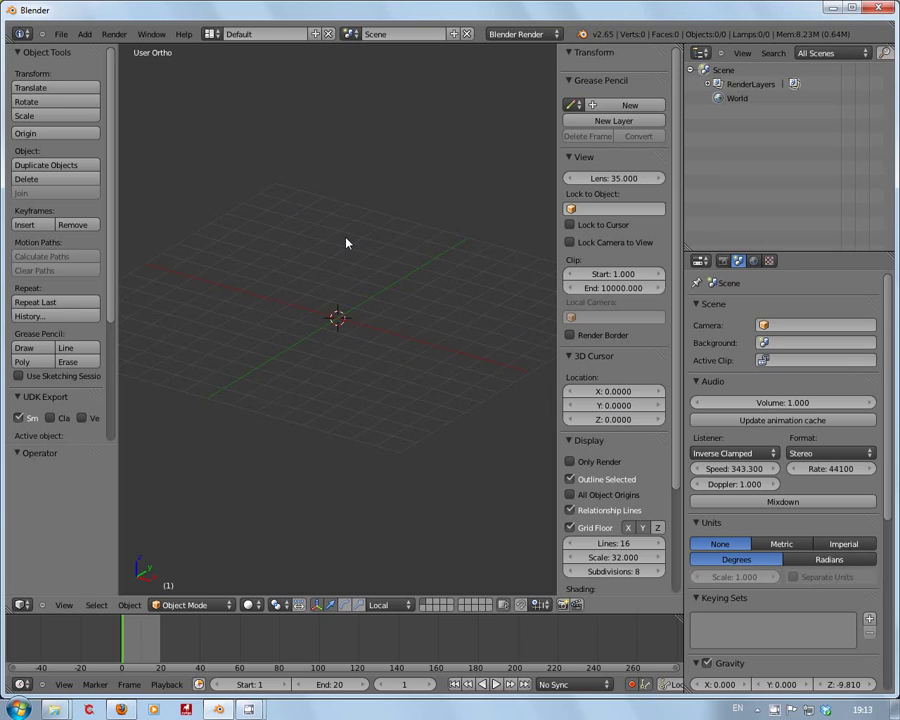
Add a cube mesh and set its Location Z to 32 so it rests on the grid.
key("shift+a")
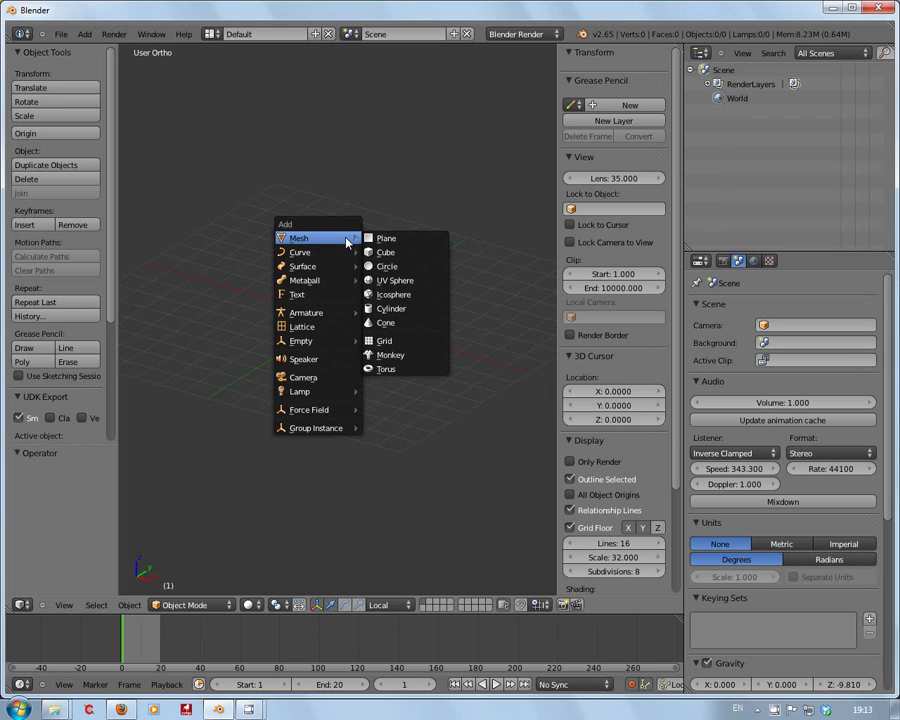
left_click(390, 254)
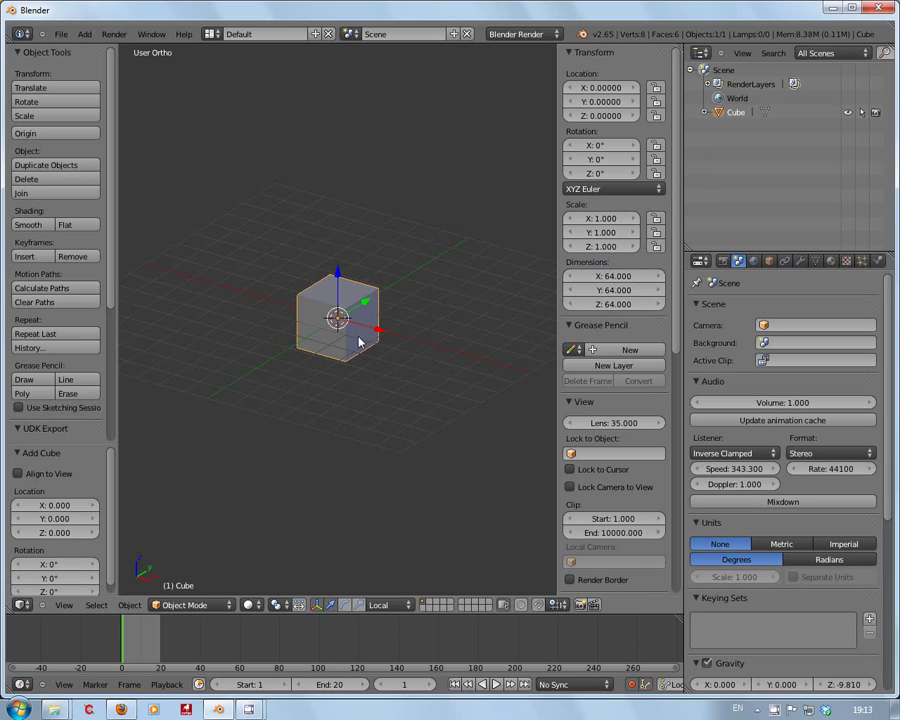
left_click(605, 116)
type("32")
key("Return")
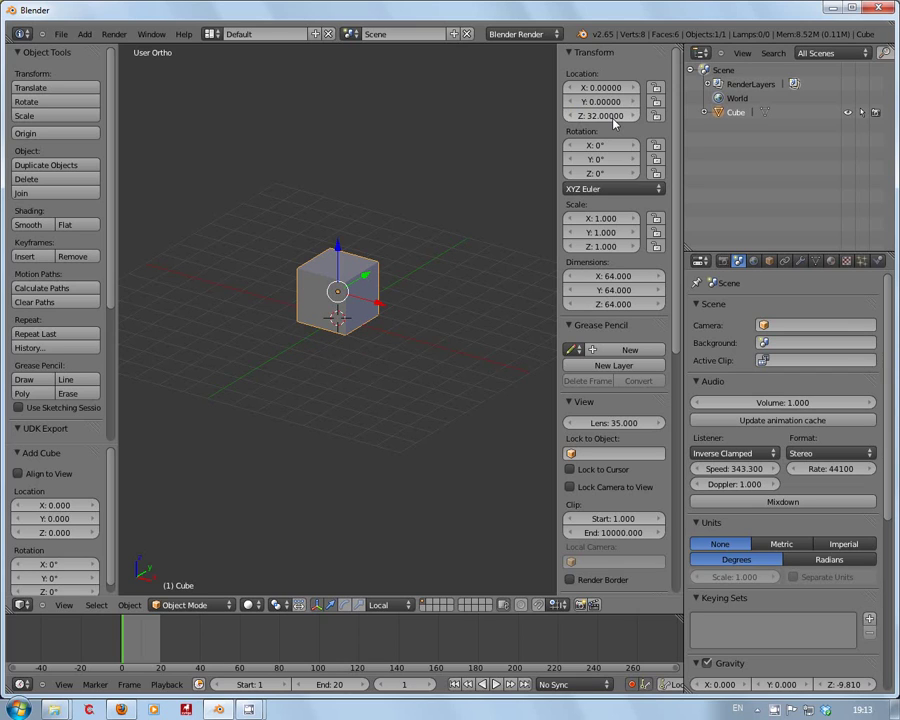
left_click(72, 134)
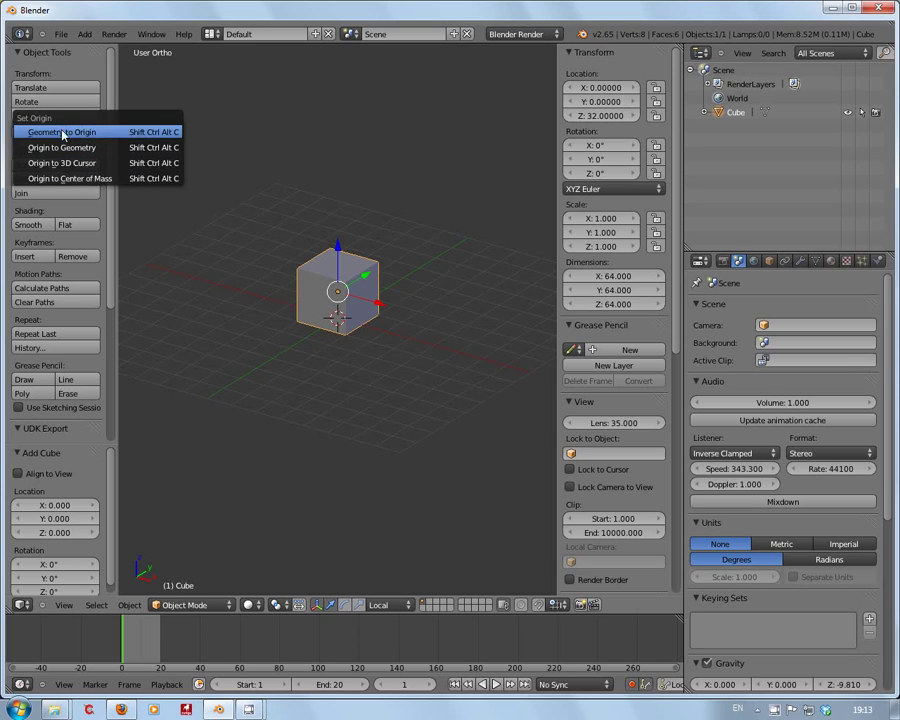
Set the cube's origin to the 3D cursor at its base, so Location reads 0, 0, 0.
left_click(62, 163)
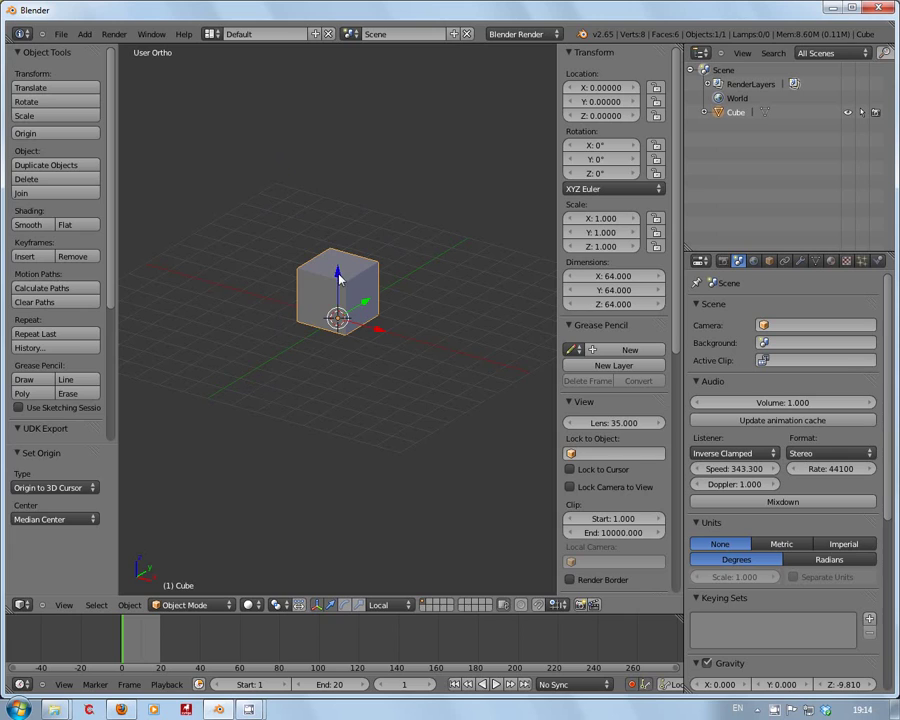
In Edit Mode, scale the cube's top face to 0.542 to form a 64-unit-tall frustum.
key("Tab")
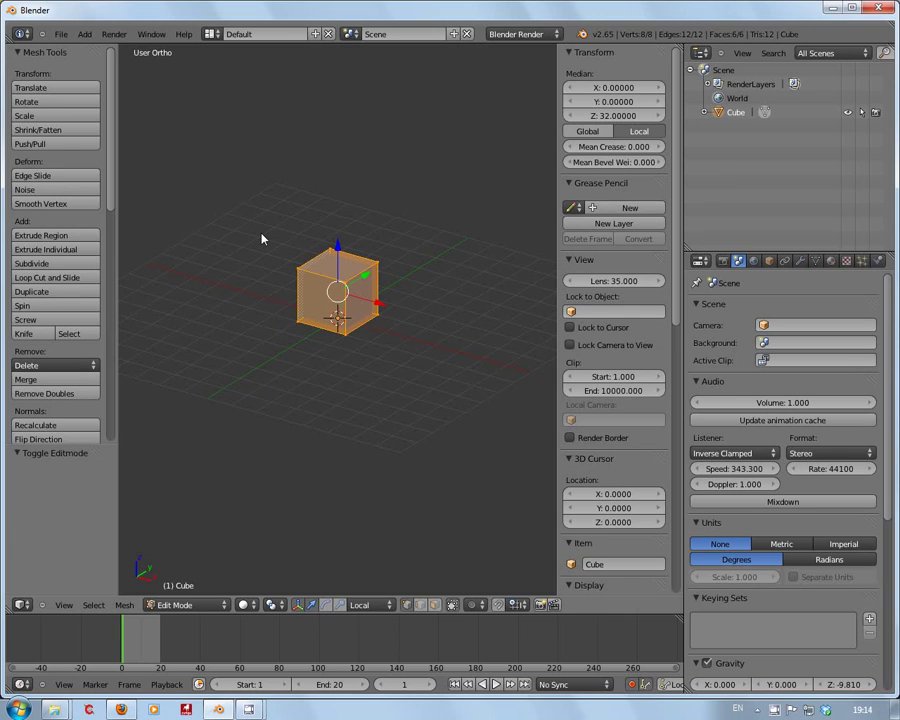
key("a")
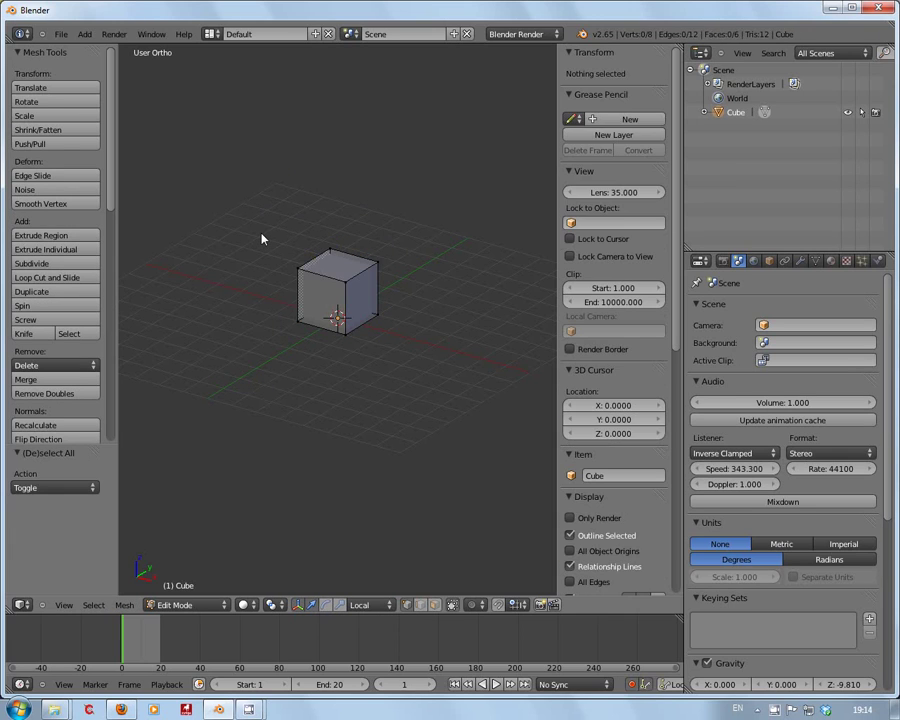
right_click(331, 270)
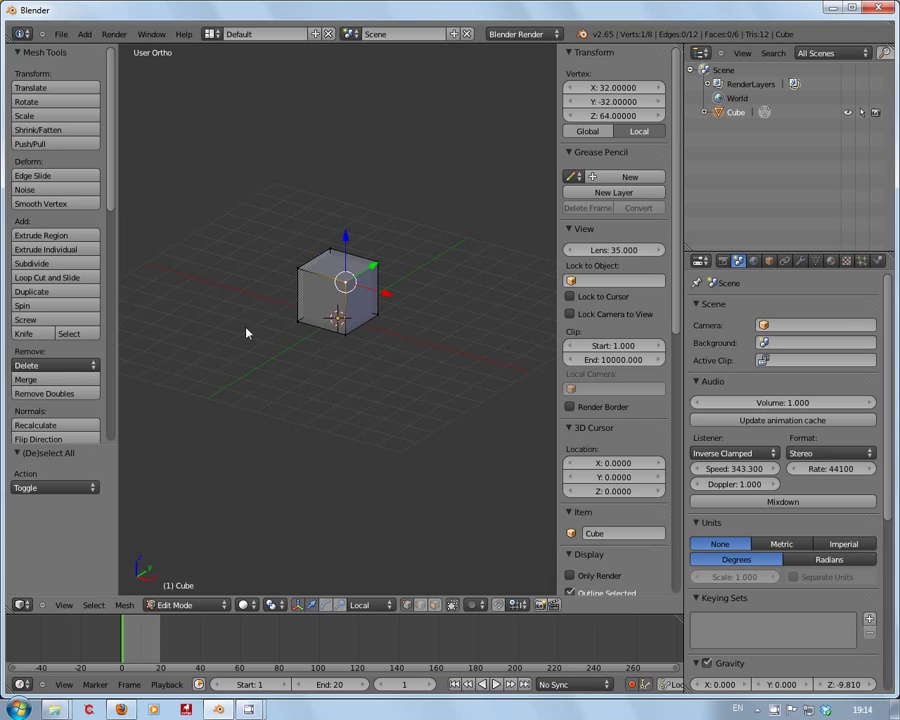
left_click(433, 606)
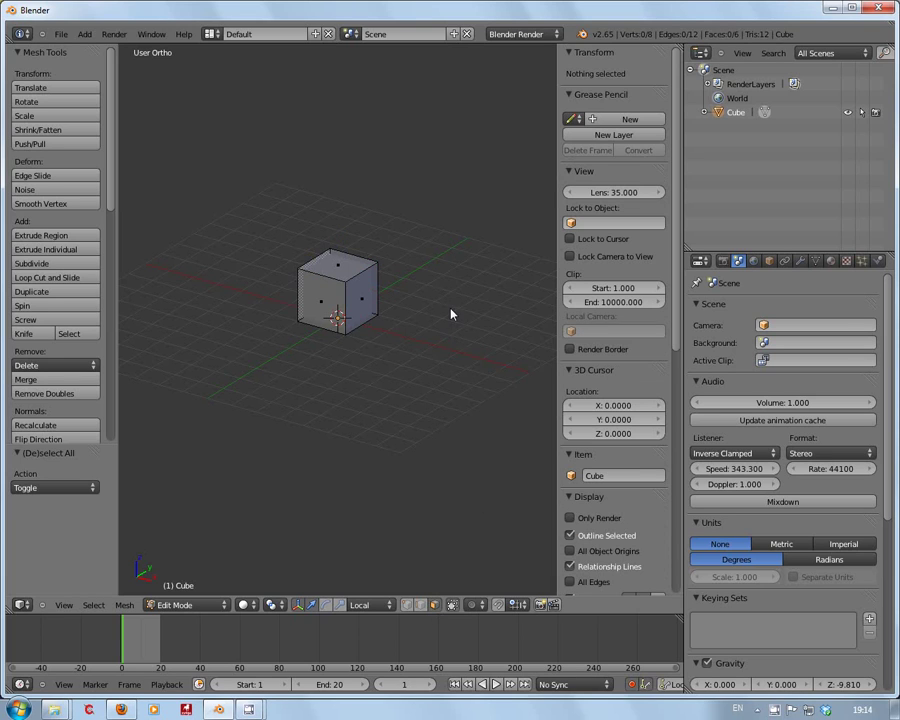
right_click(341, 269)
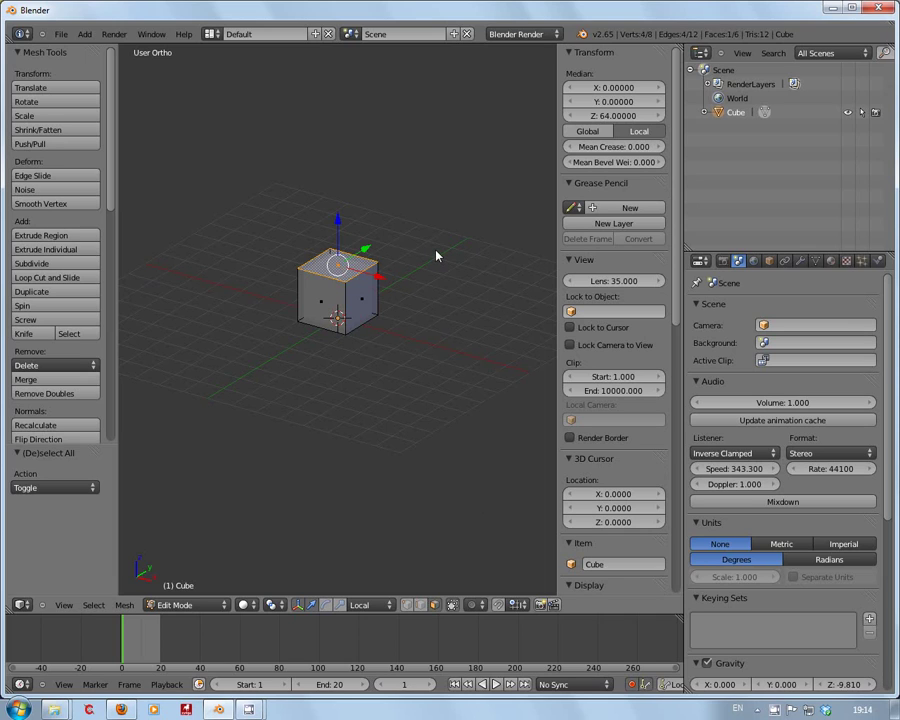
key("s")
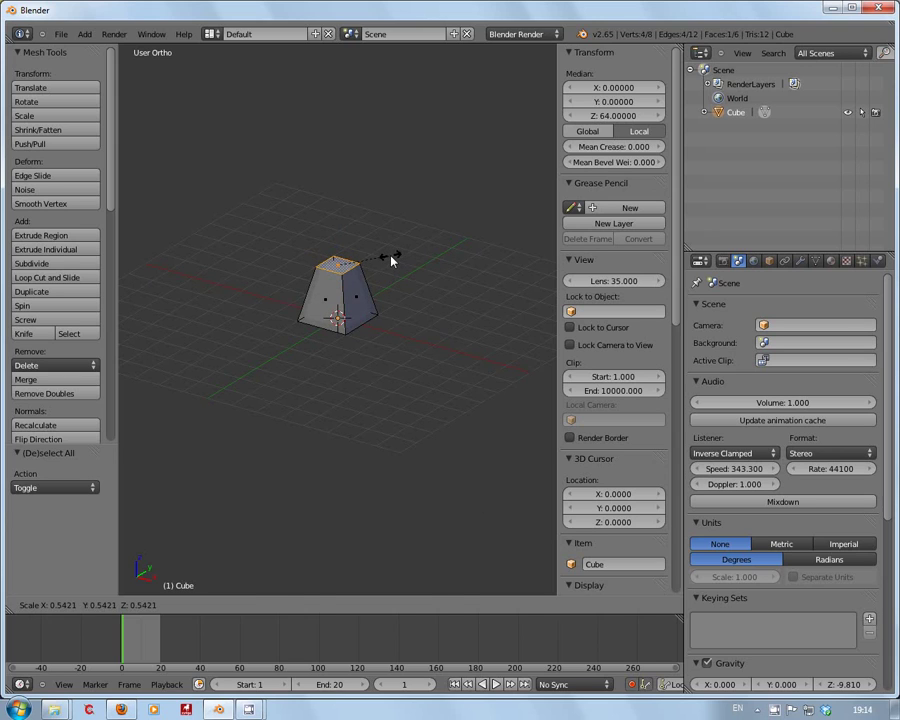
left_click(391, 261)
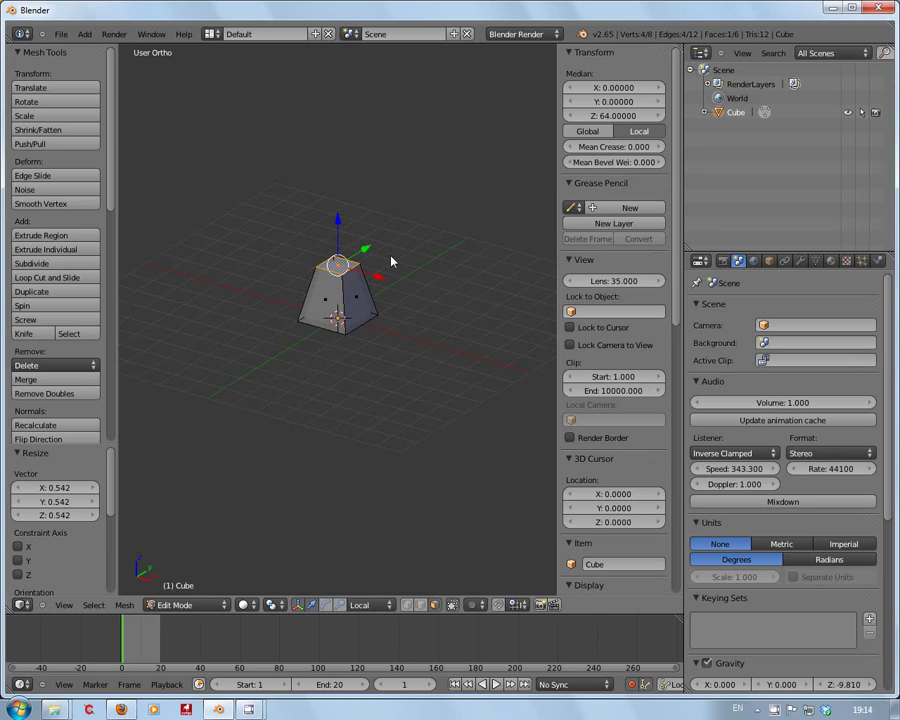
key("Tab")
scroll(390, 270, "up", 4)
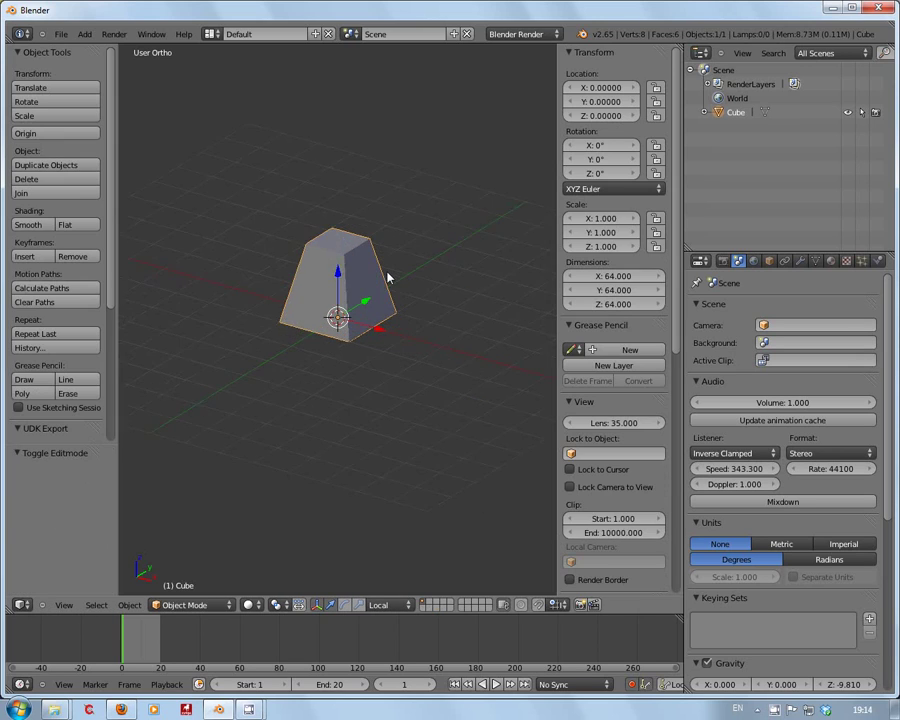
scroll(390, 277, "up", 1)
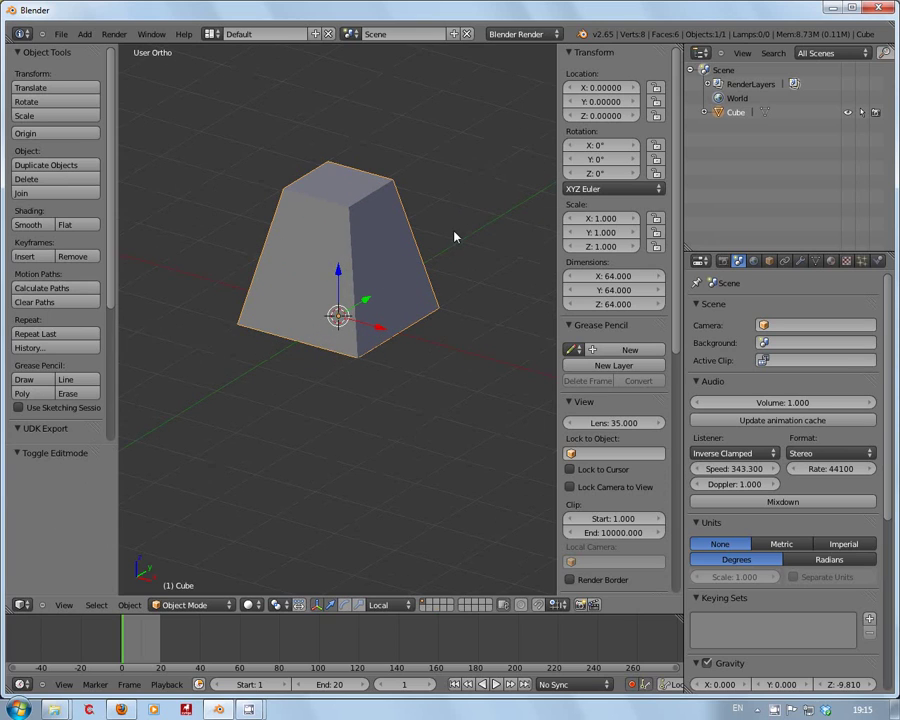
Give the block a new material with a new Image or Movie texture.
left_click(831, 261)
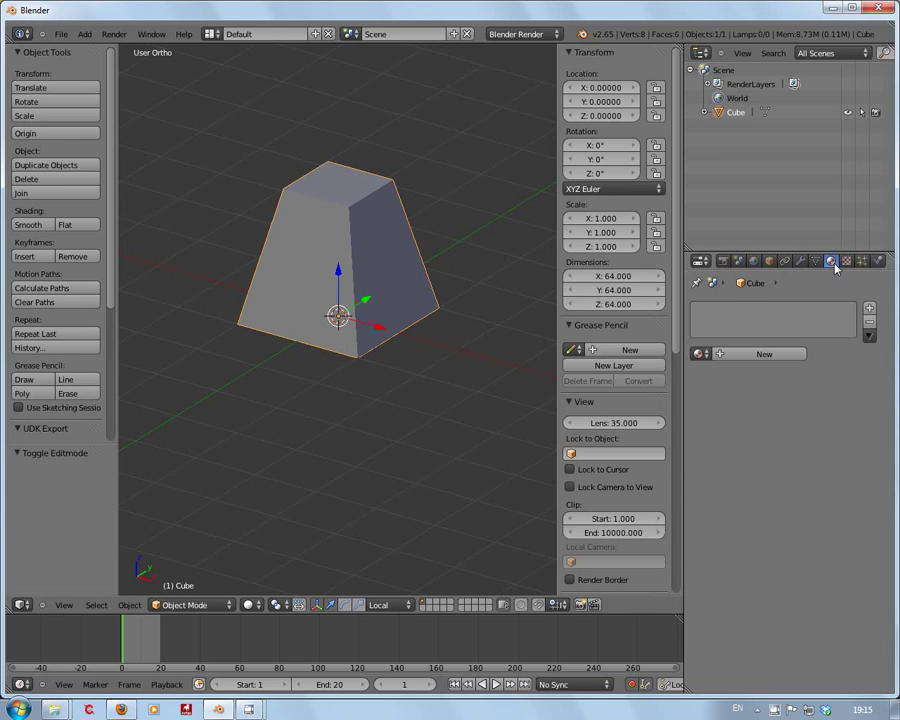
left_click(745, 354)
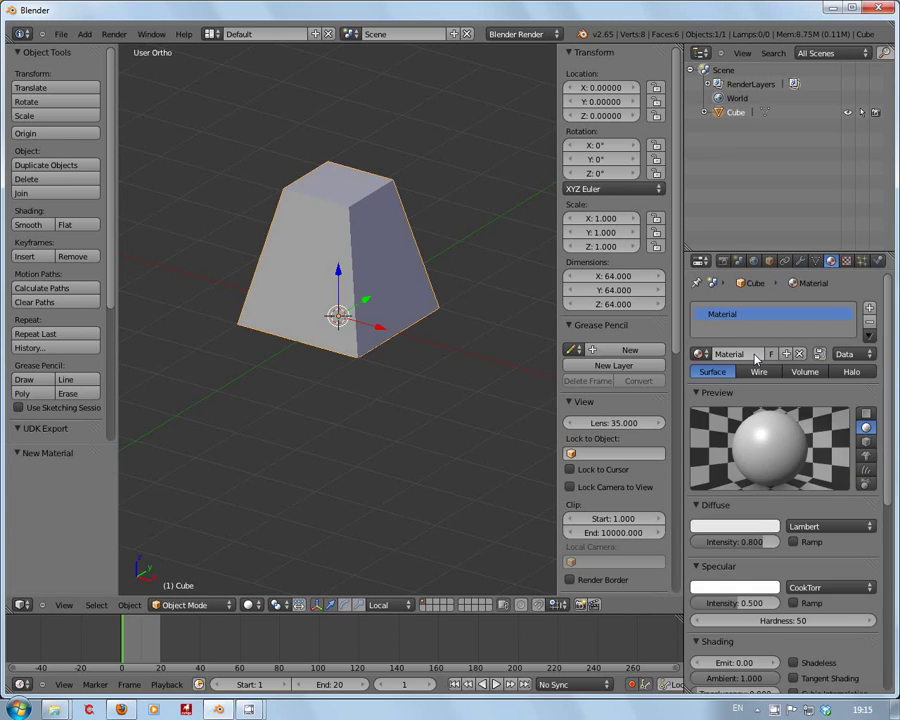
left_click(846, 261)
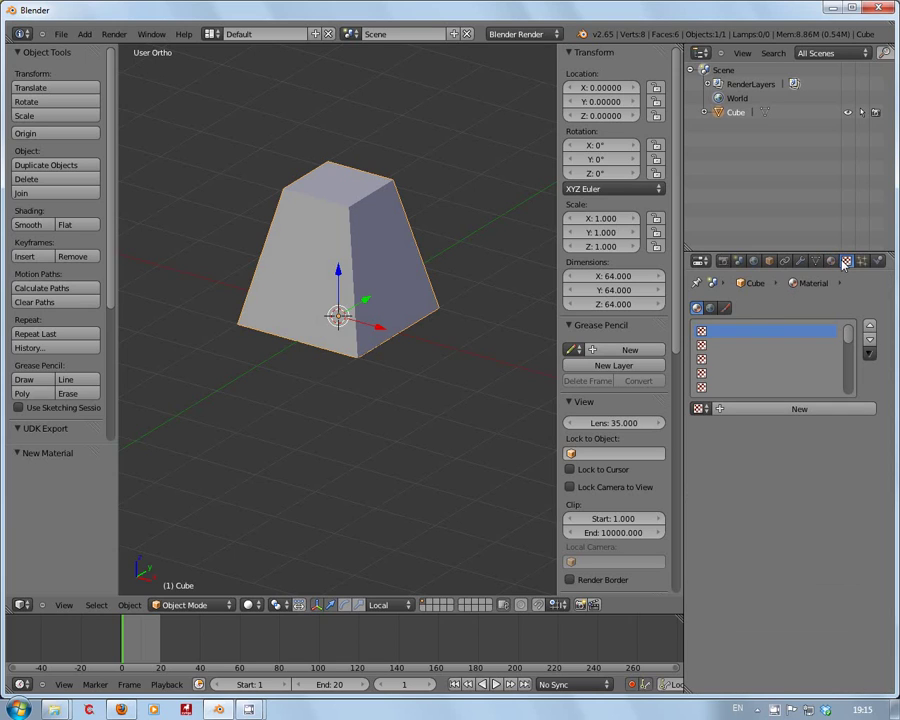
left_click(763, 409)
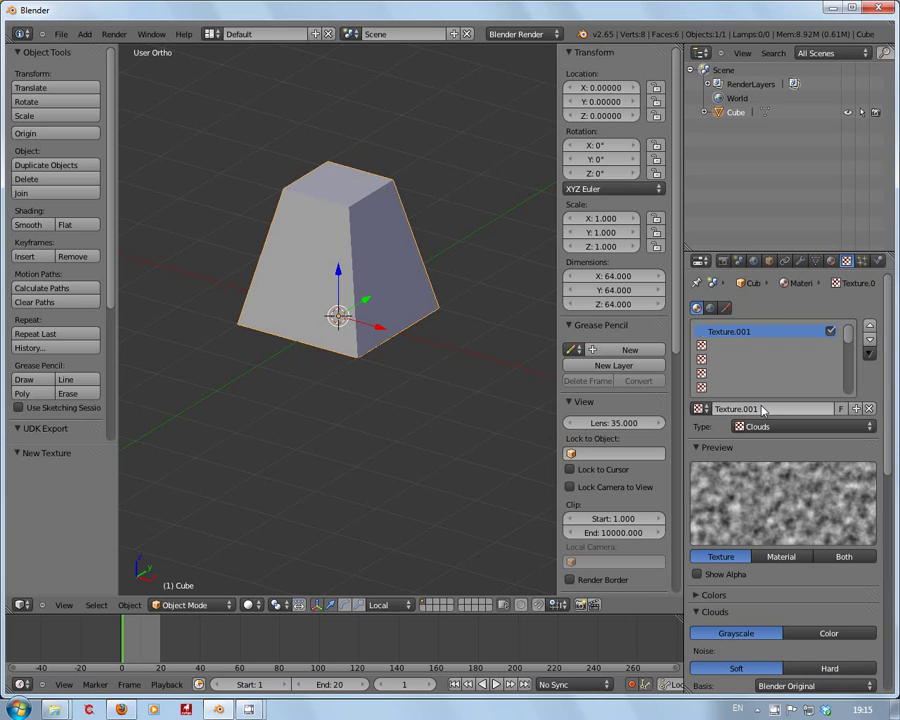
left_click(800, 427)
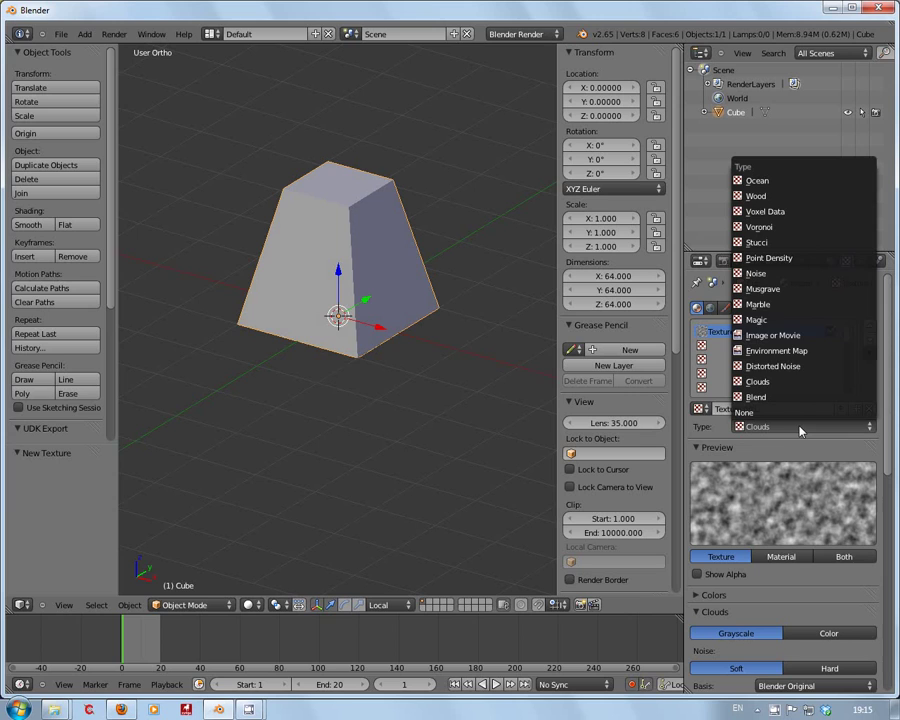
left_click(784, 336)
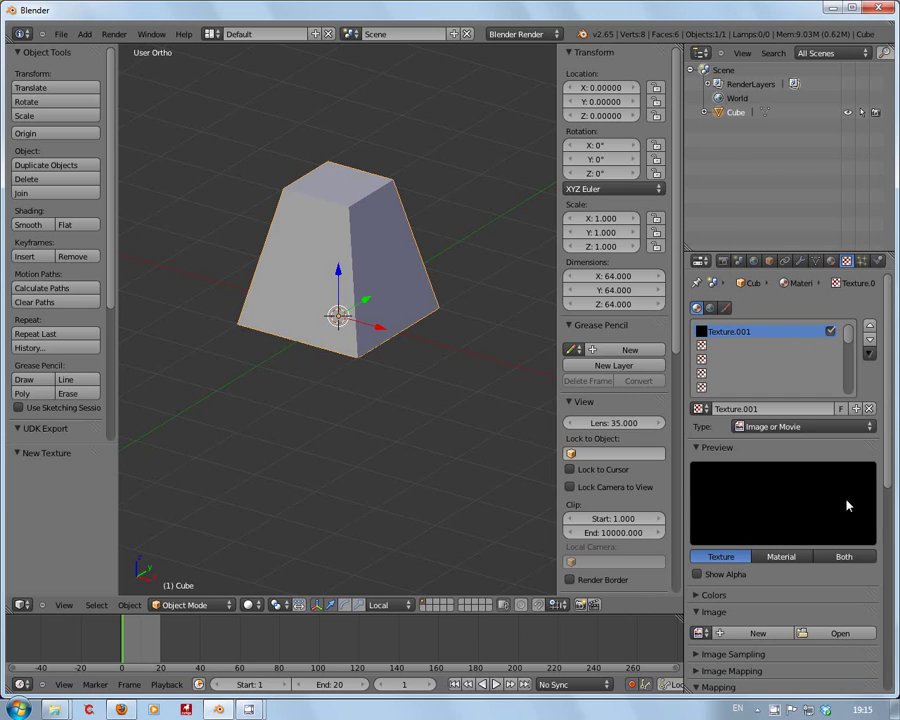
Load T_UT40k_DragonTeeth.bmp from the Apex folder into the texture.
left_click(832, 636)
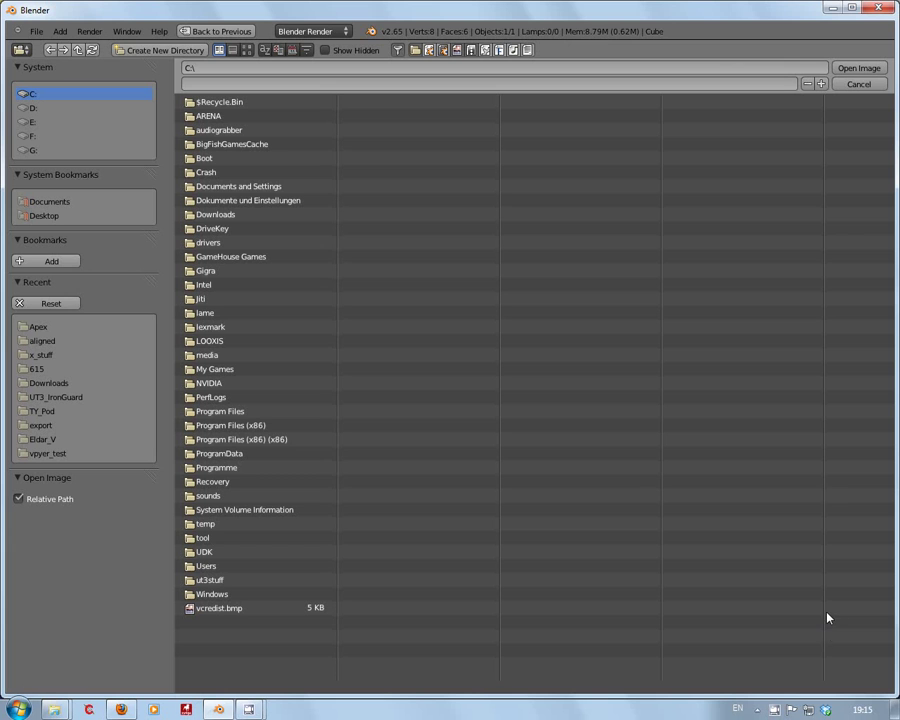
left_click(37, 330)
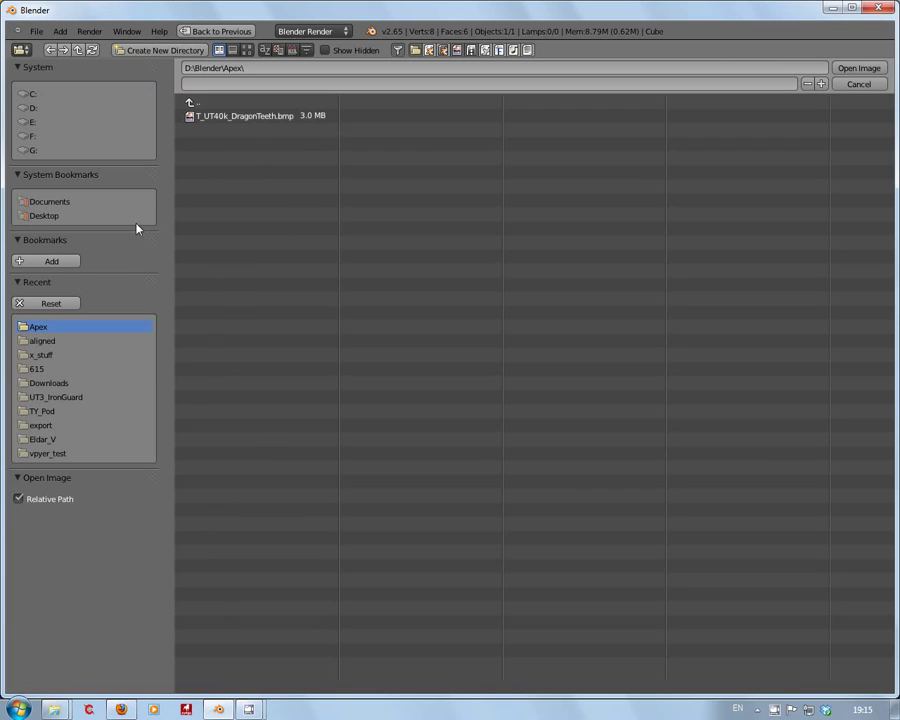
left_click(236, 118)
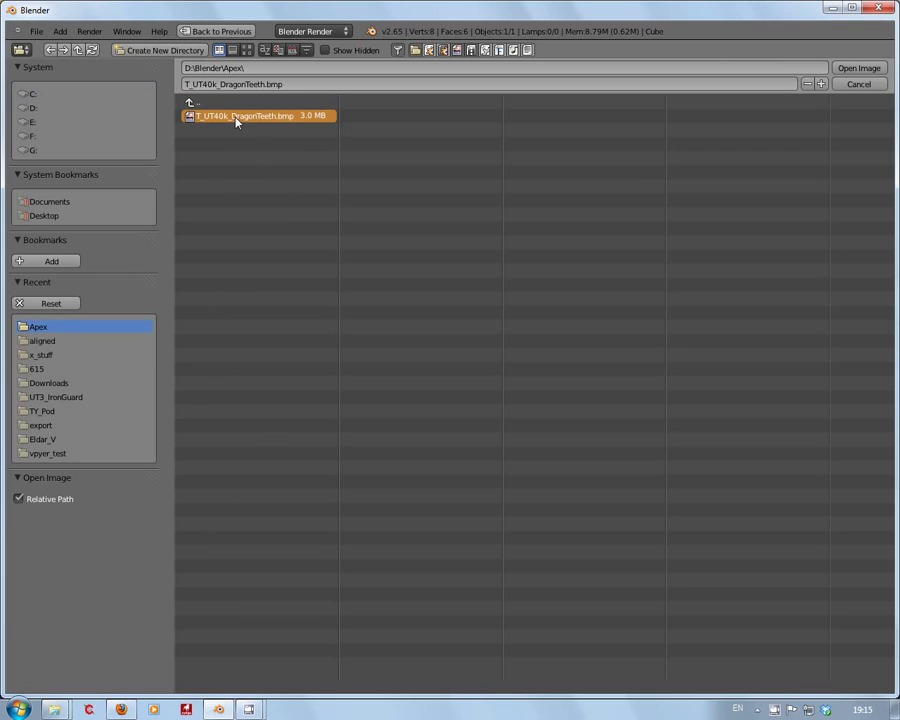
left_click(858, 68)
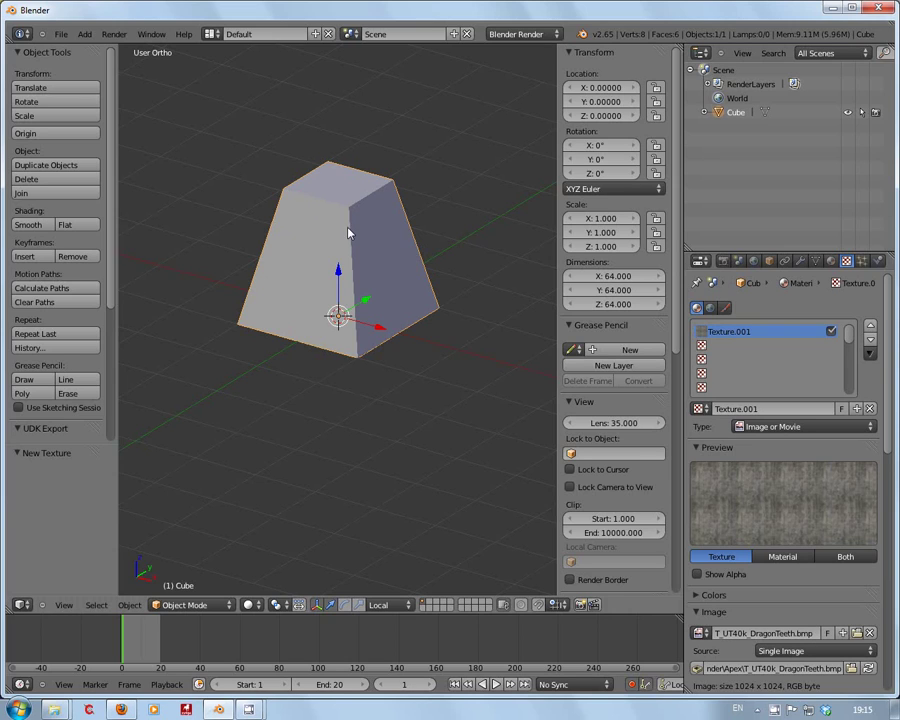
Switch the screen layout to UV Editing.
left_click(212, 34)
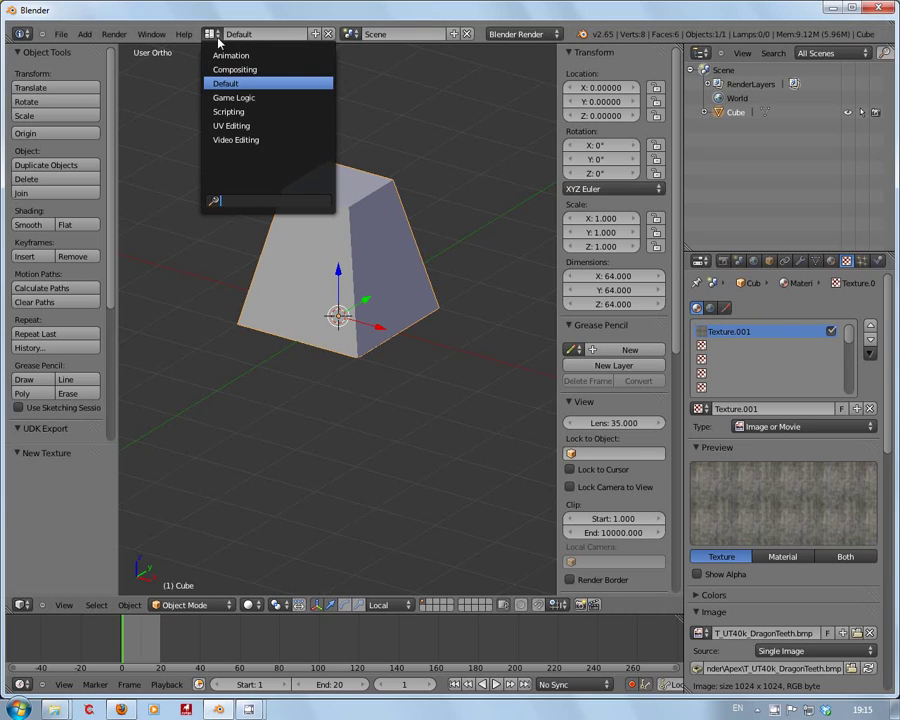
left_click(258, 126)
left_click(744, 476)
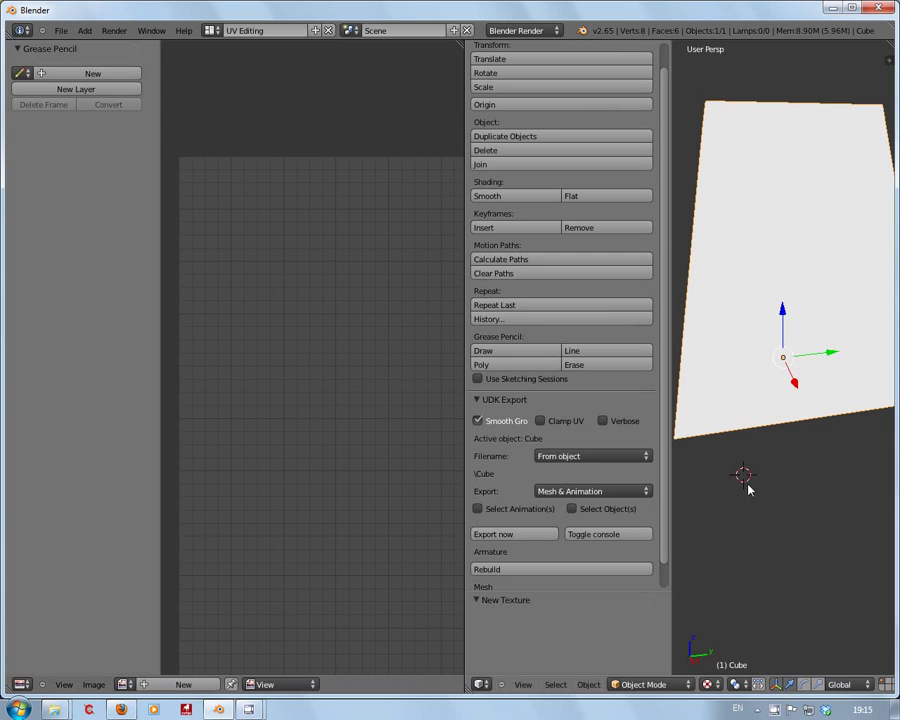
Move the tapered block to a new position and set viewport shading to Solid.
key("g")
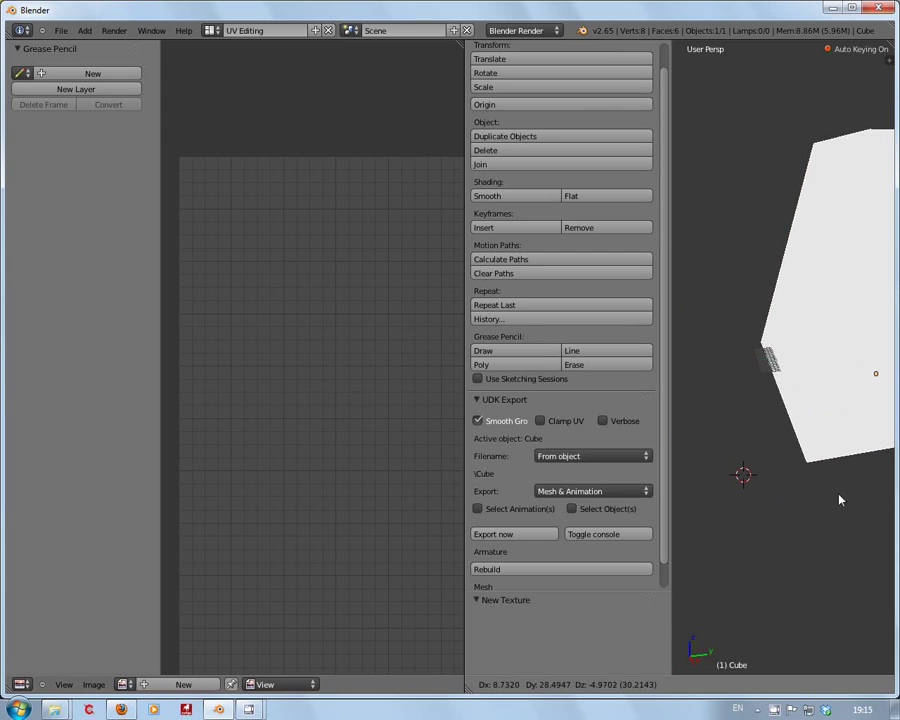
left_click(765, 480)
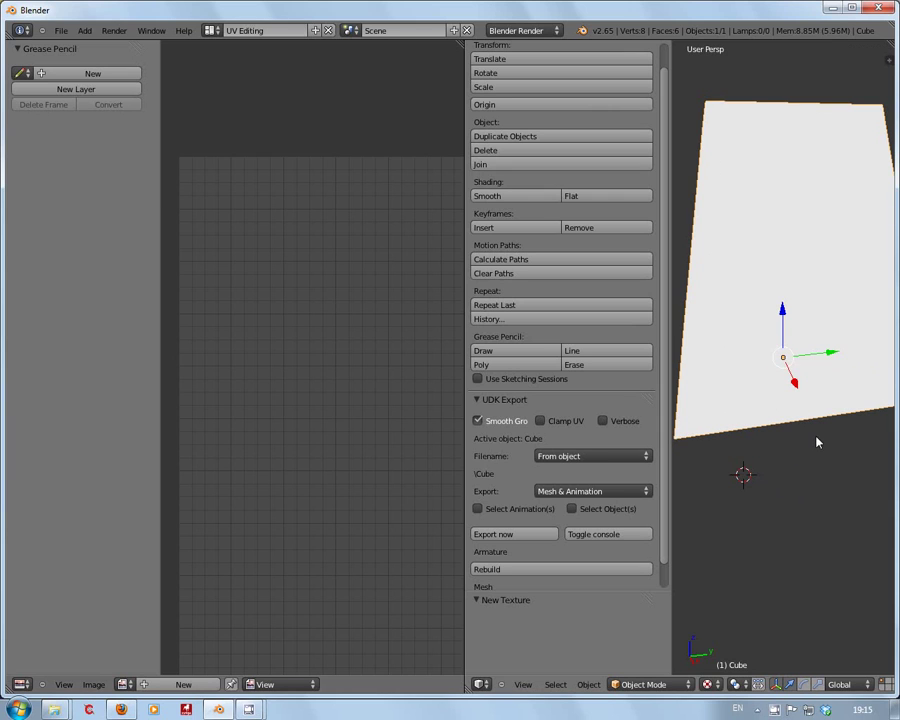
middle_click_drag(797, 460, 852, 488)
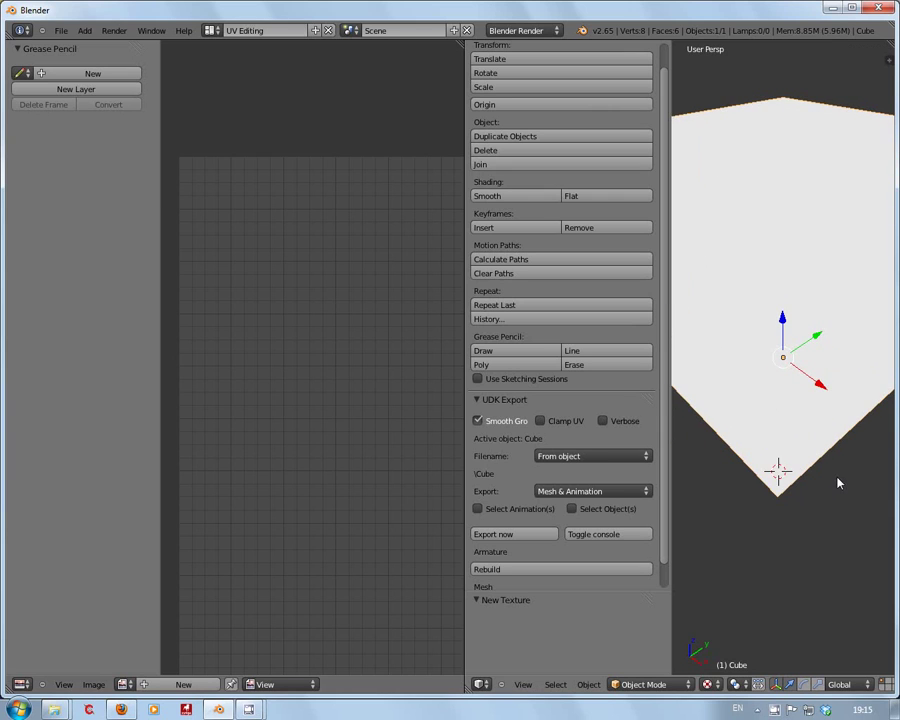
scroll(830, 478, "down", 4)
scroll(798, 450, "up", 1)
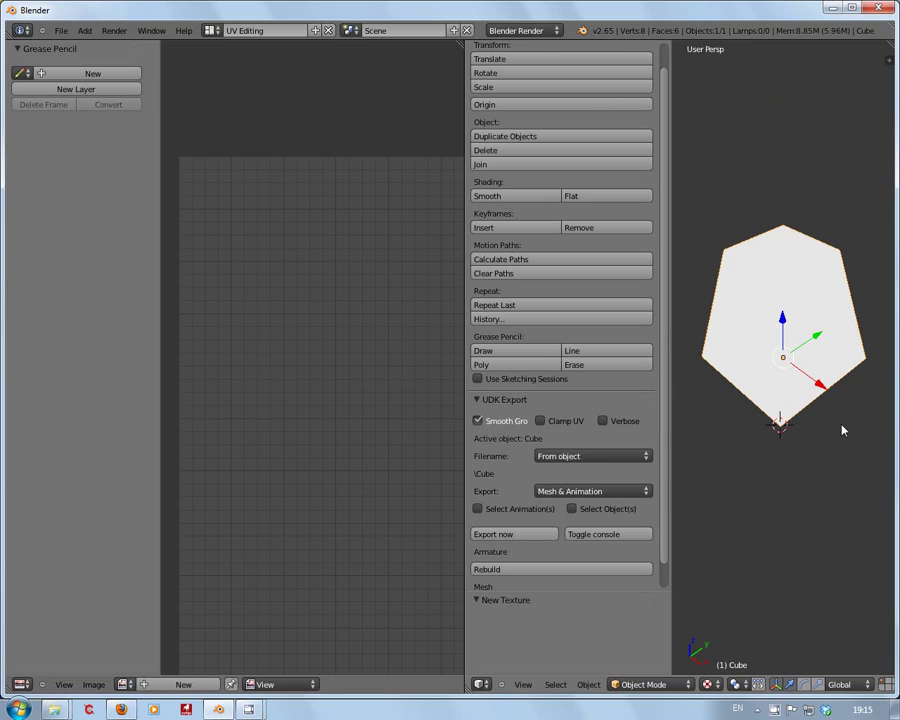
middle_click_drag(828, 432, 788, 430)
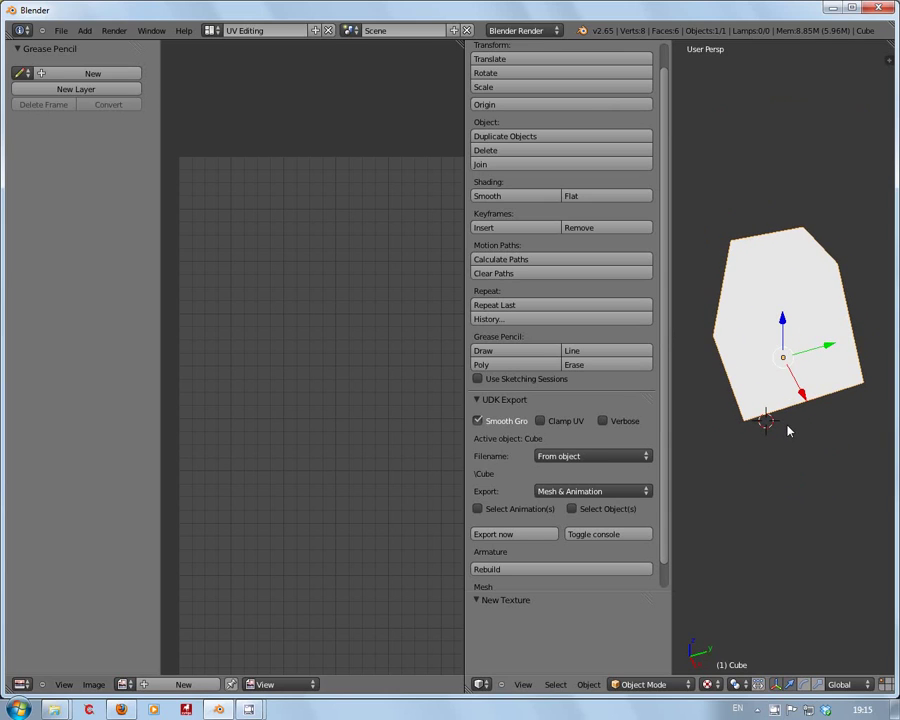
left_click(711, 684)
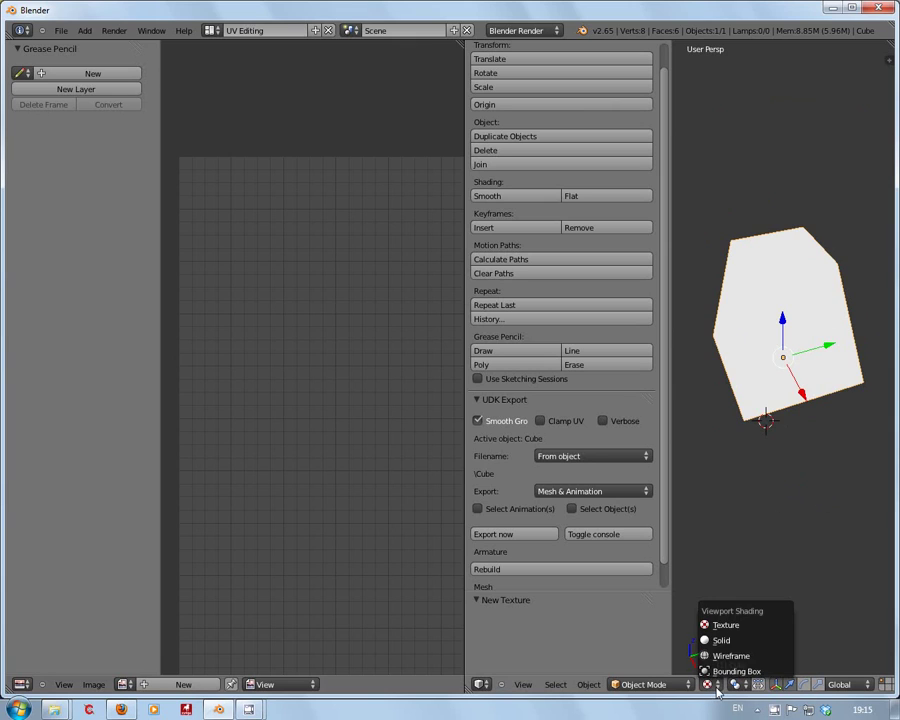
left_click(731, 641)
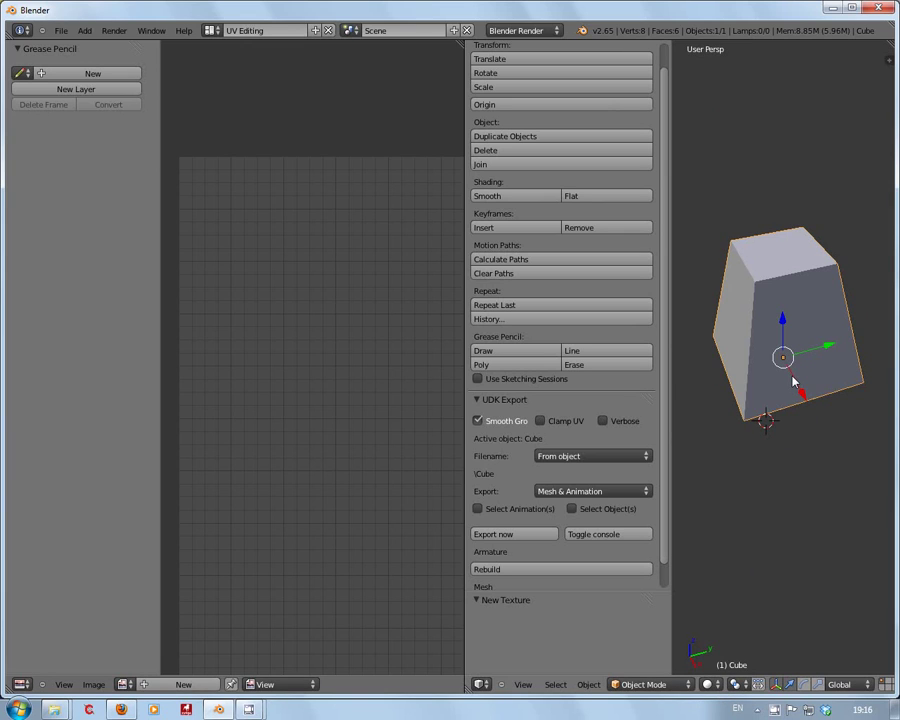
In Edit Mode, limited to visible, select the bottom edges, one vertical edge and the top edge loop.
key("Tab")
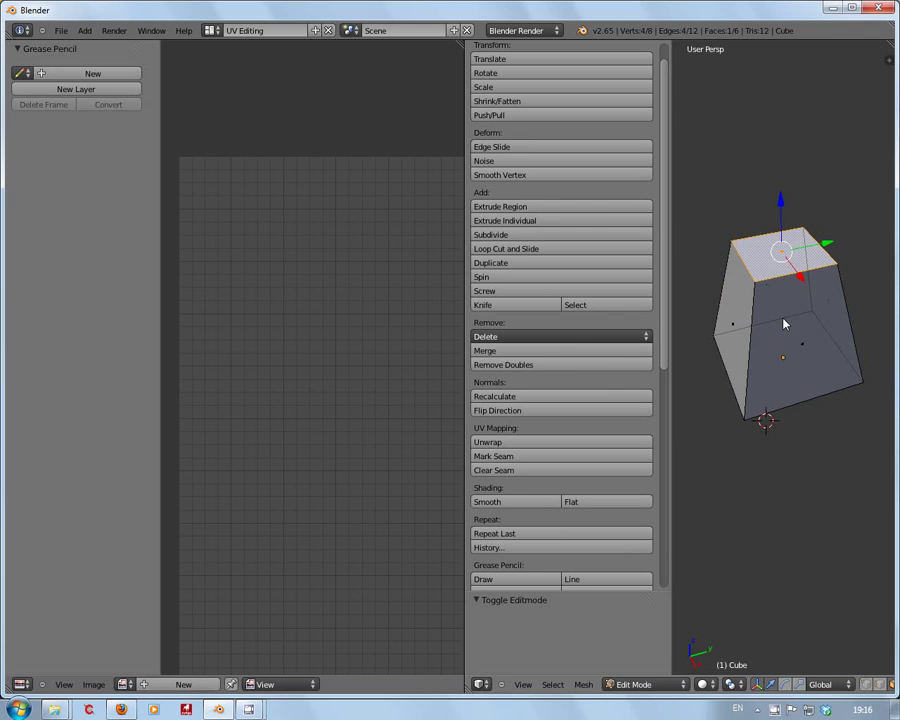
left_click(878, 684)
key("a")
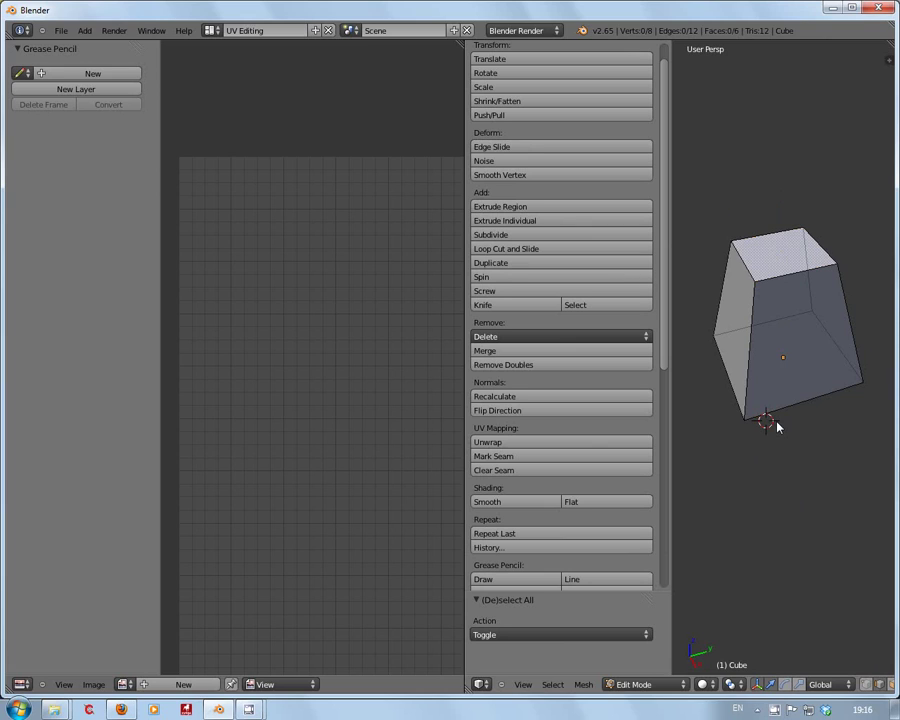
right_click(806, 405)
right_click(731, 395, "shift")
right_click(737, 330, "shift")
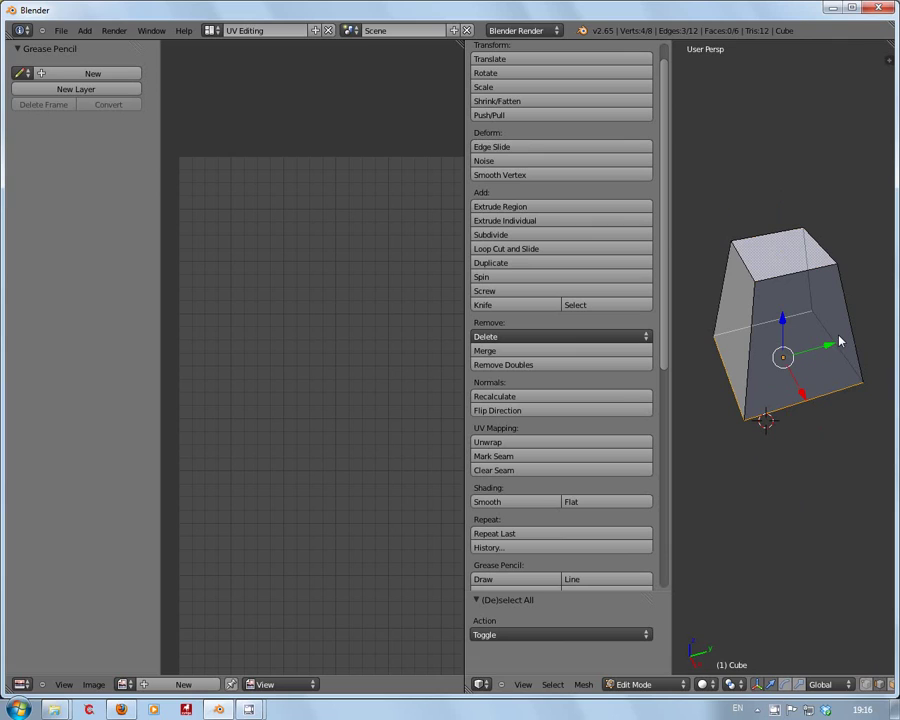
right_click(811, 293, "shift")
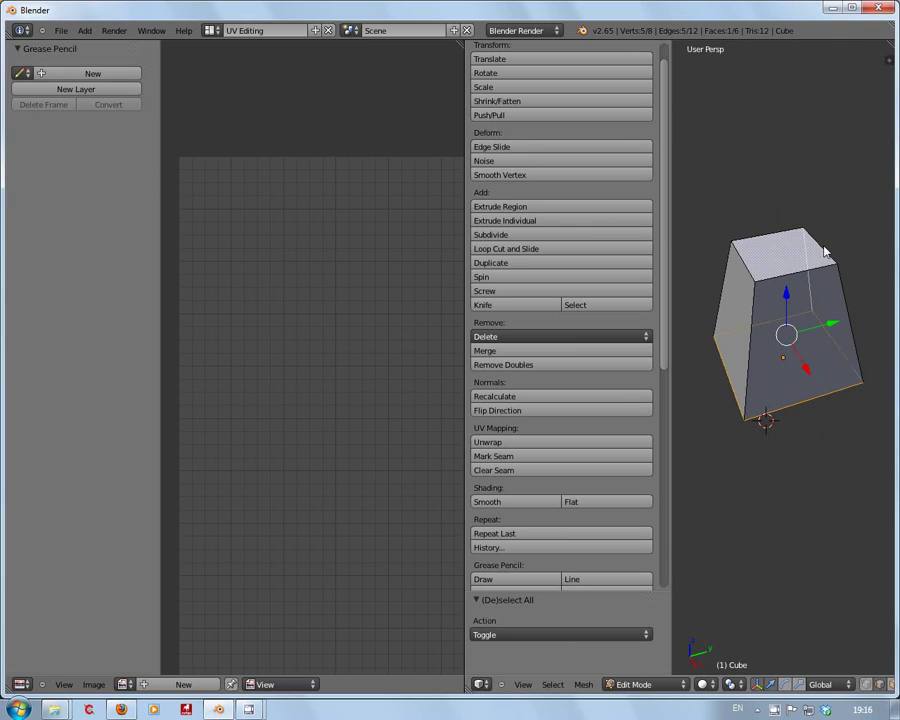
right_click(811, 285, "shift")
right_click(812, 279, "shift")
right_click(743, 258, "shift")
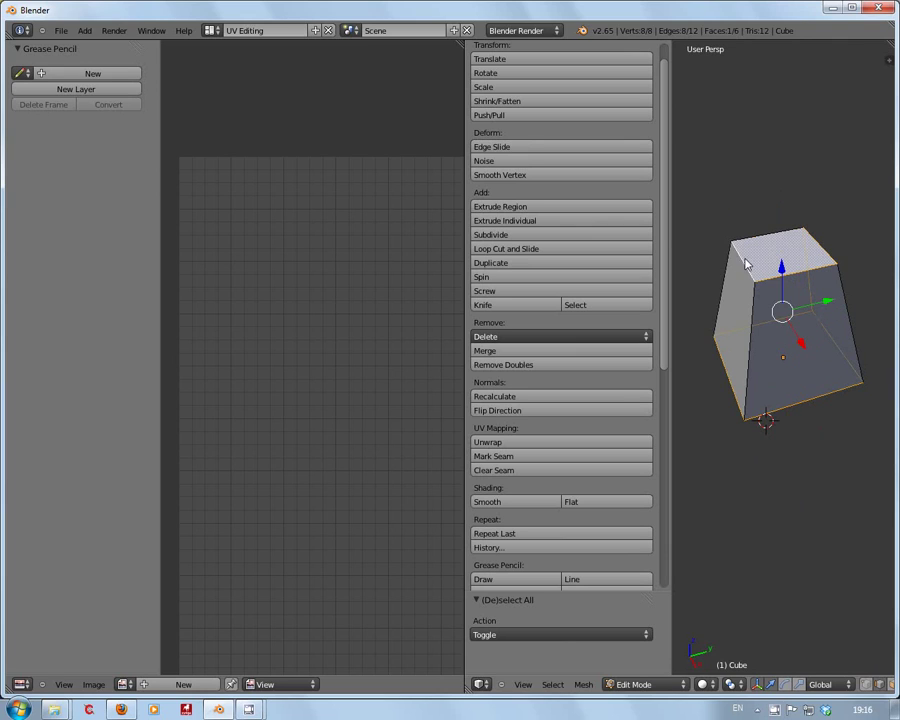
right_click(753, 240, "shift")
Mark the selected edges as UV seams, deselect, and switch to face selection.
left_click(522, 458)
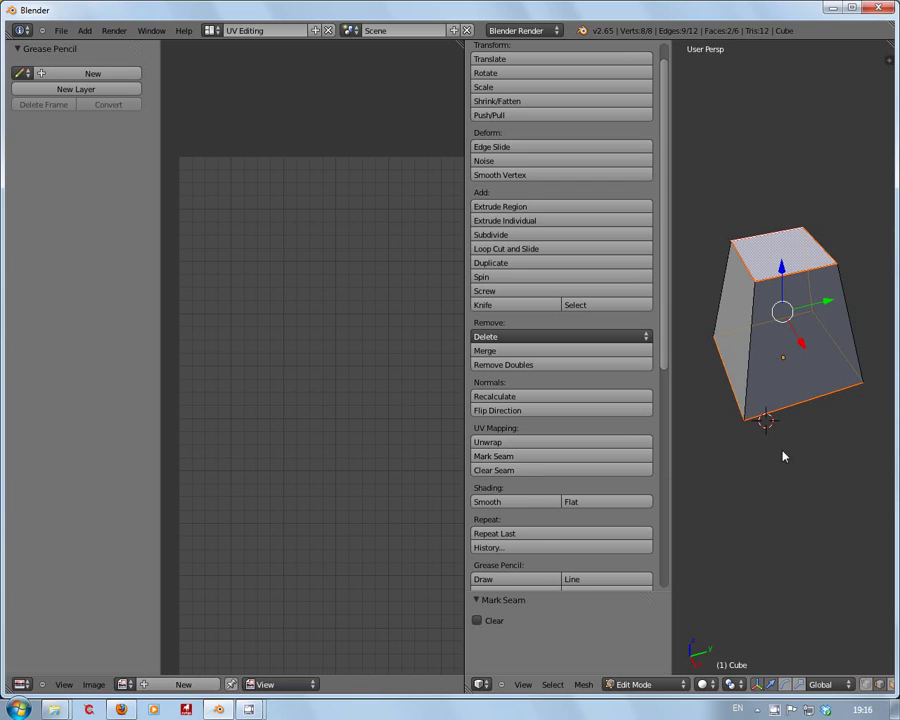
key("a")
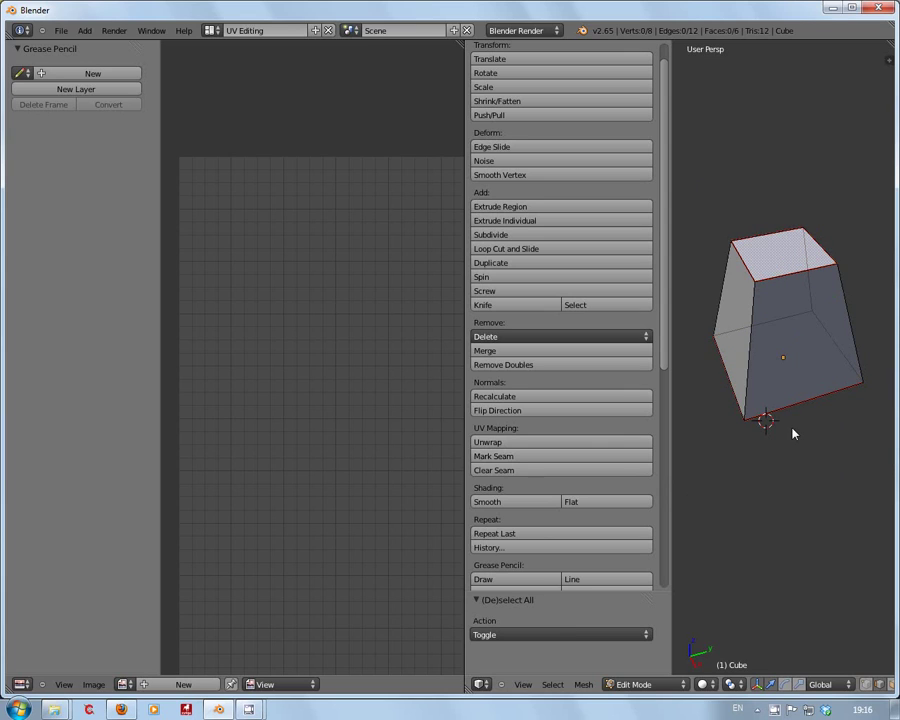
left_click(887, 683)
Select the whole mesh and Unwrap it with the Angle Based method.
scroll(818, 688, "down", 3)
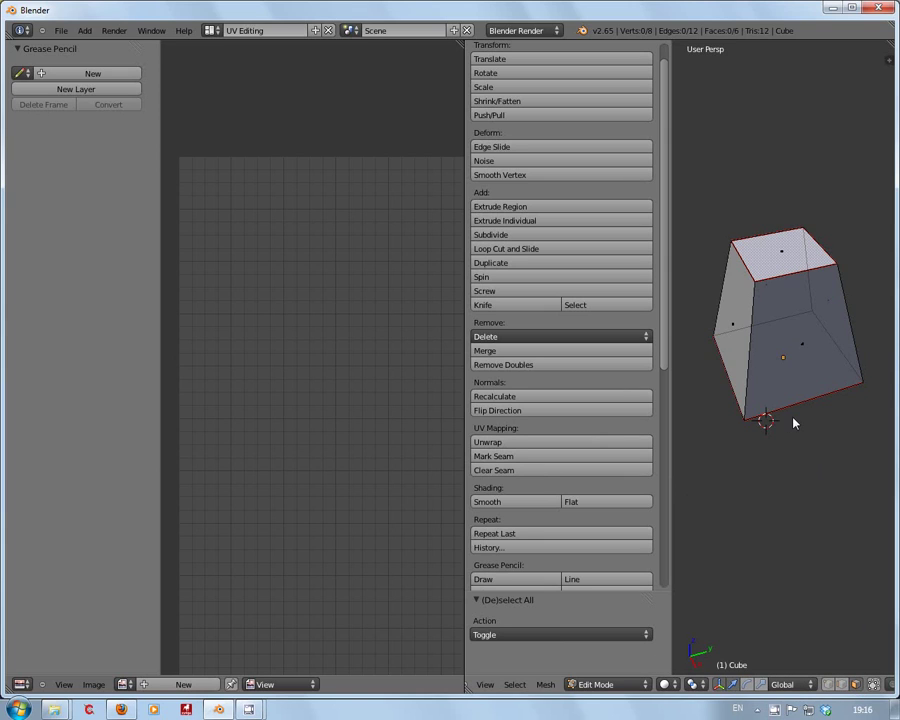
key("a")
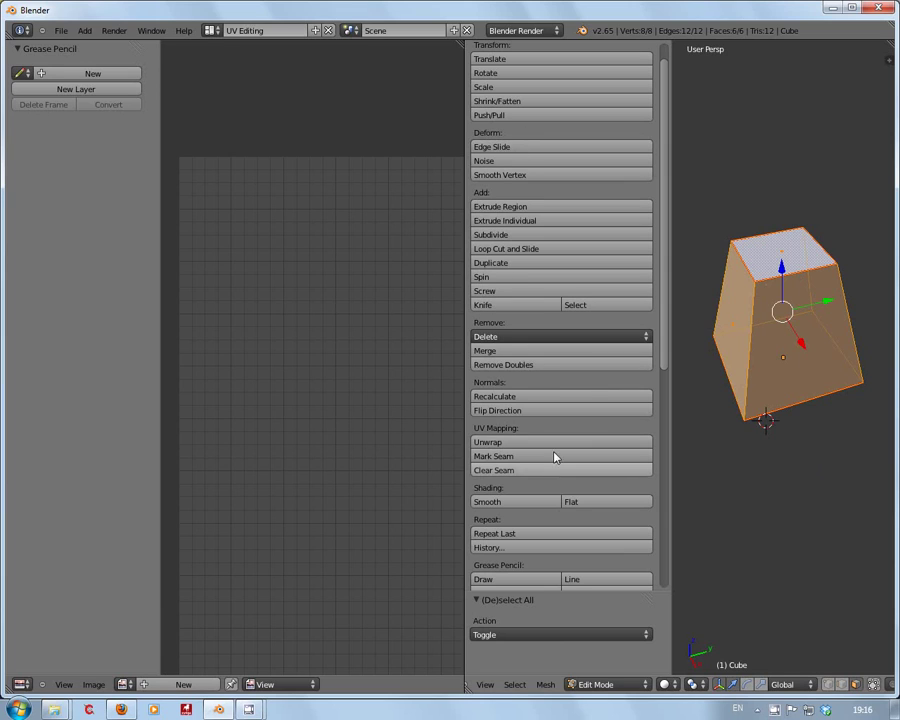
left_click(528, 441)
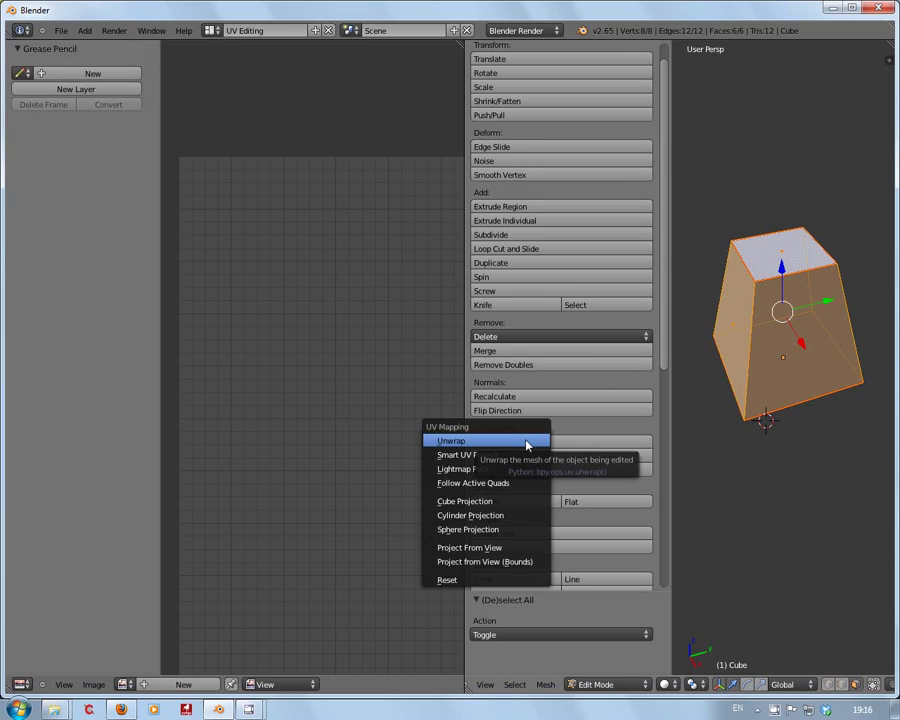
left_click(466, 442)
scroll(338, 416, "up", 2)
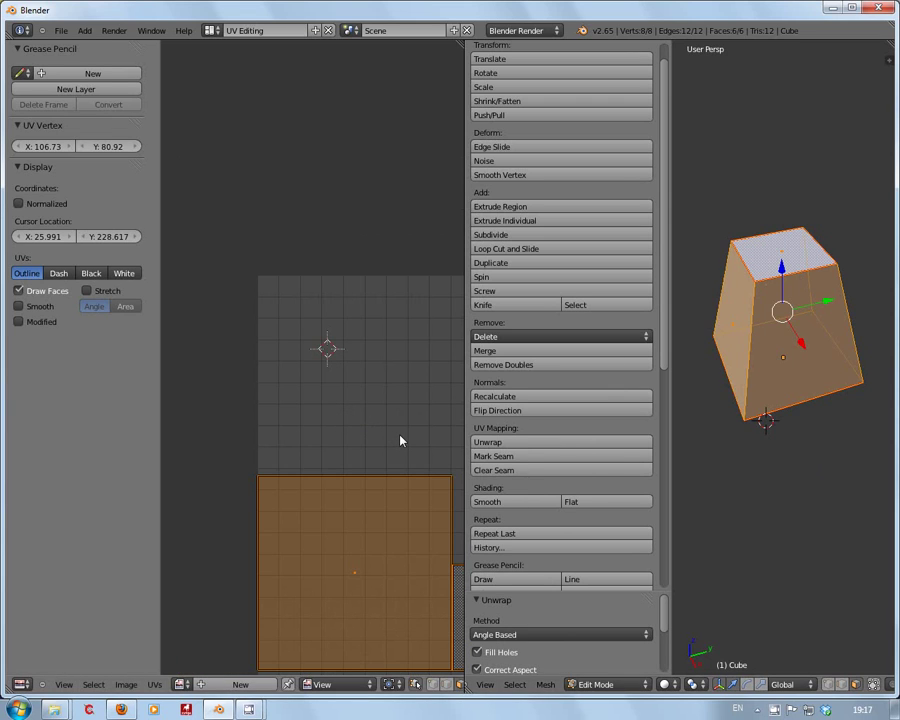
Pan and zoom the UV editor to show all islands, then deselect all UV faces.
middle_click_drag(399, 439, 268, 320)
middle_click_drag(395, 393, 336, 292)
scroll(337, 288, "down", 4)
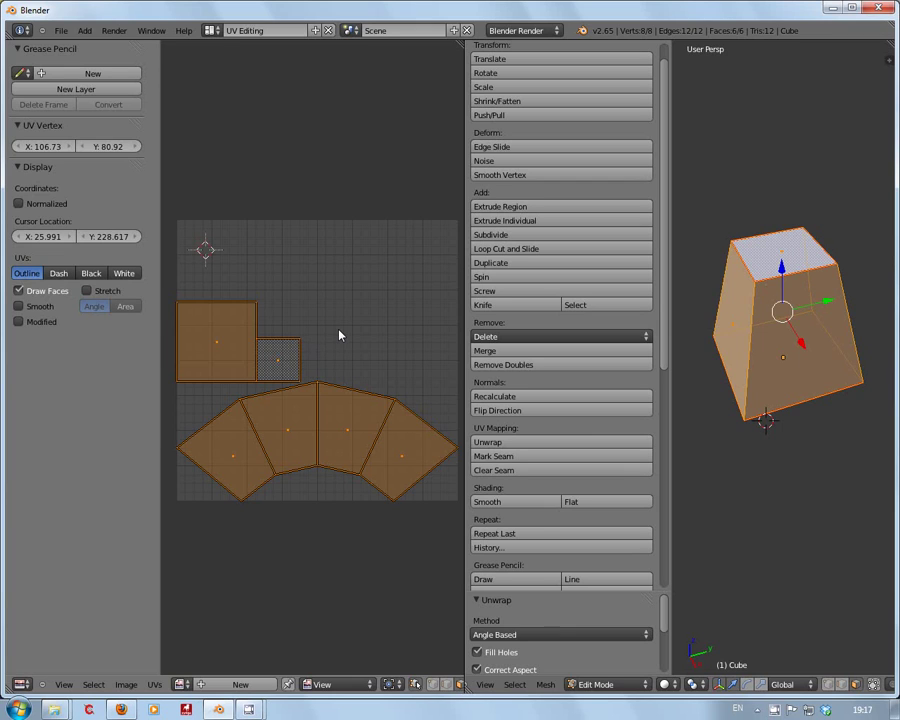
key("a")
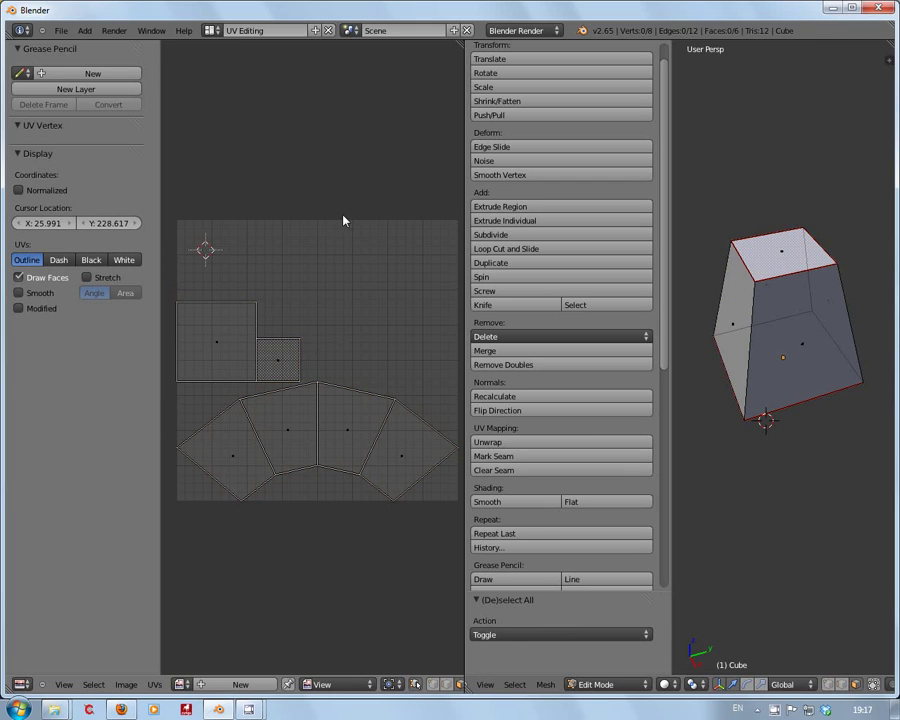
Move the small square UV island top-right and the large square top-left, clear of the side strip.
right_click(283, 360)
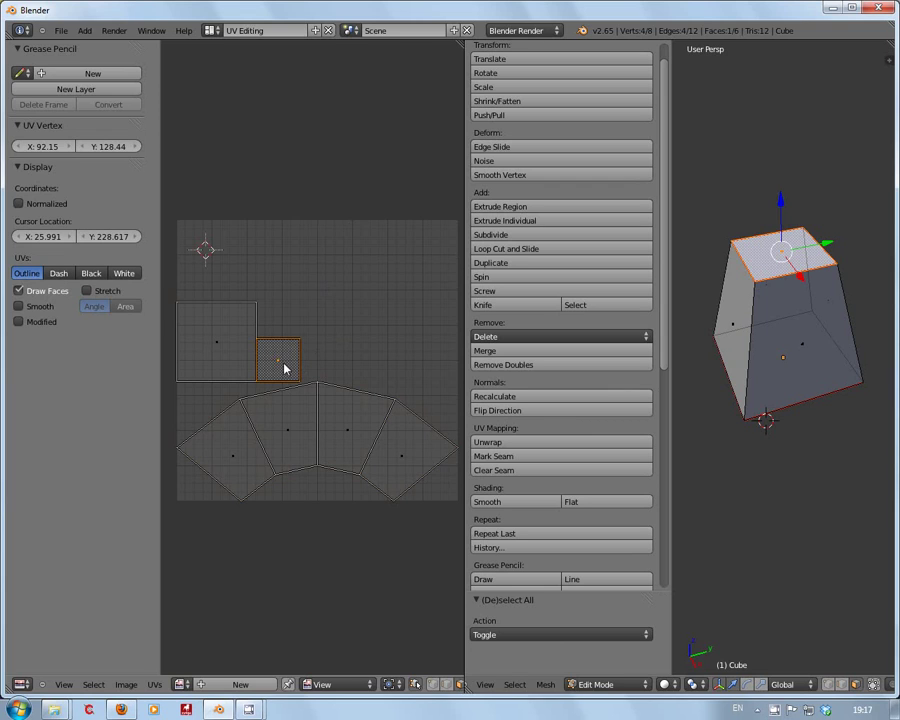
key("g")
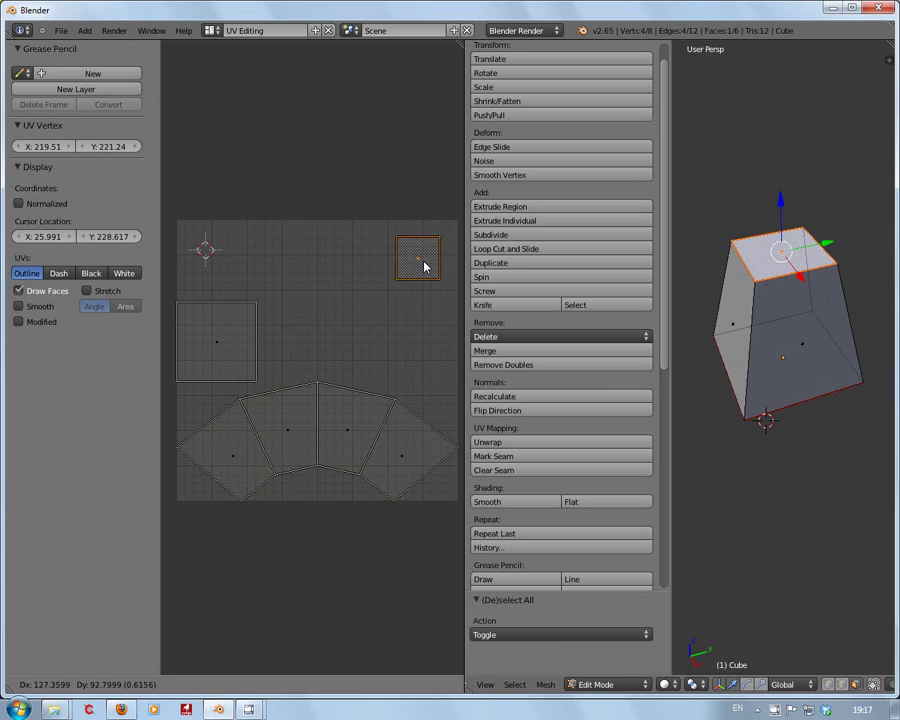
left_click(428, 262)
right_click(225, 346)
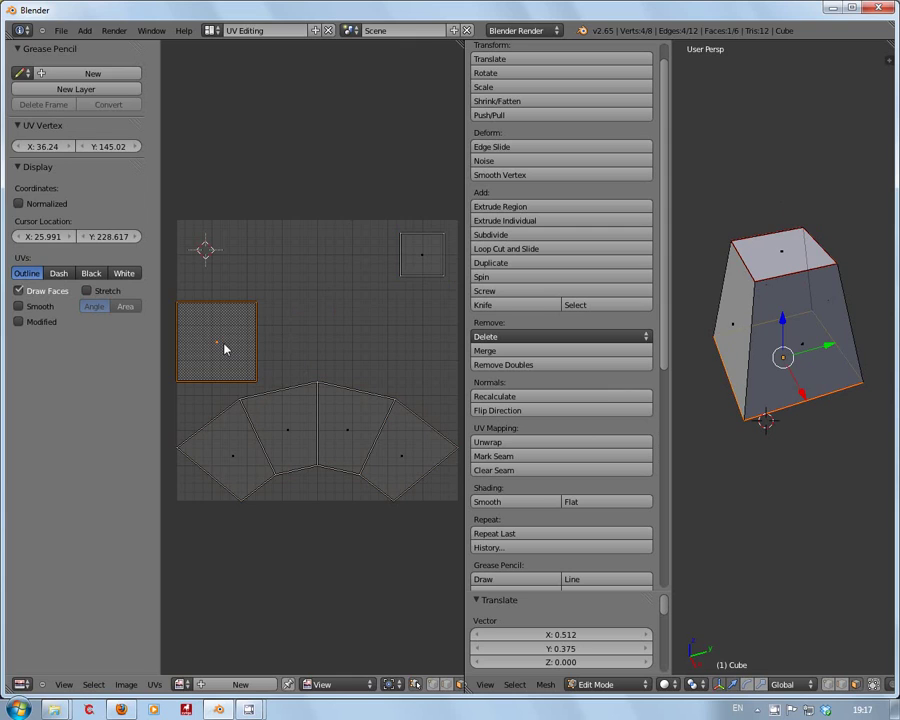
key("g")
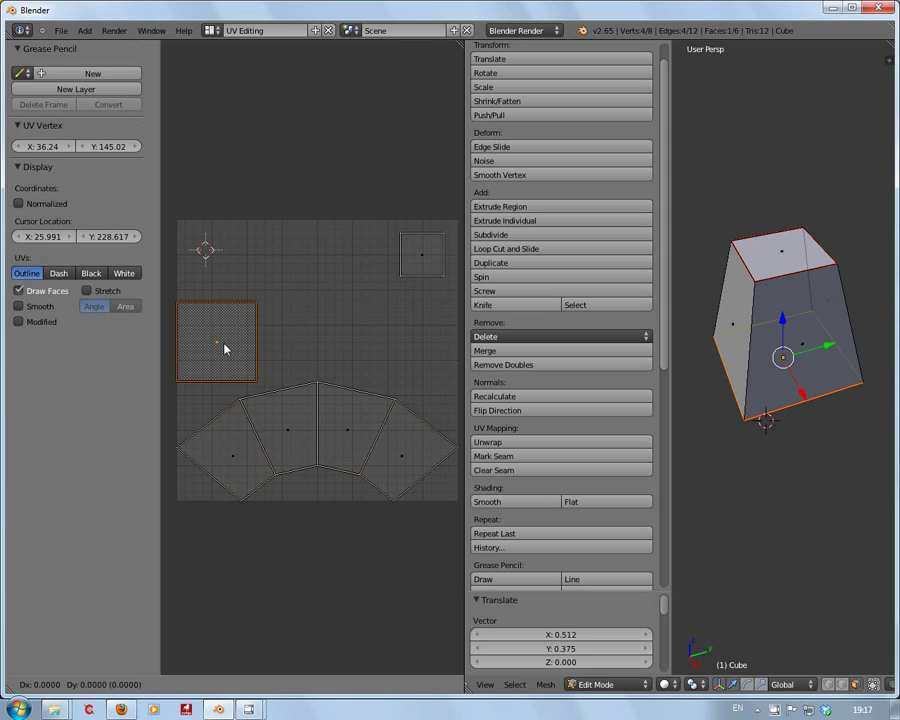
left_click(239, 280)
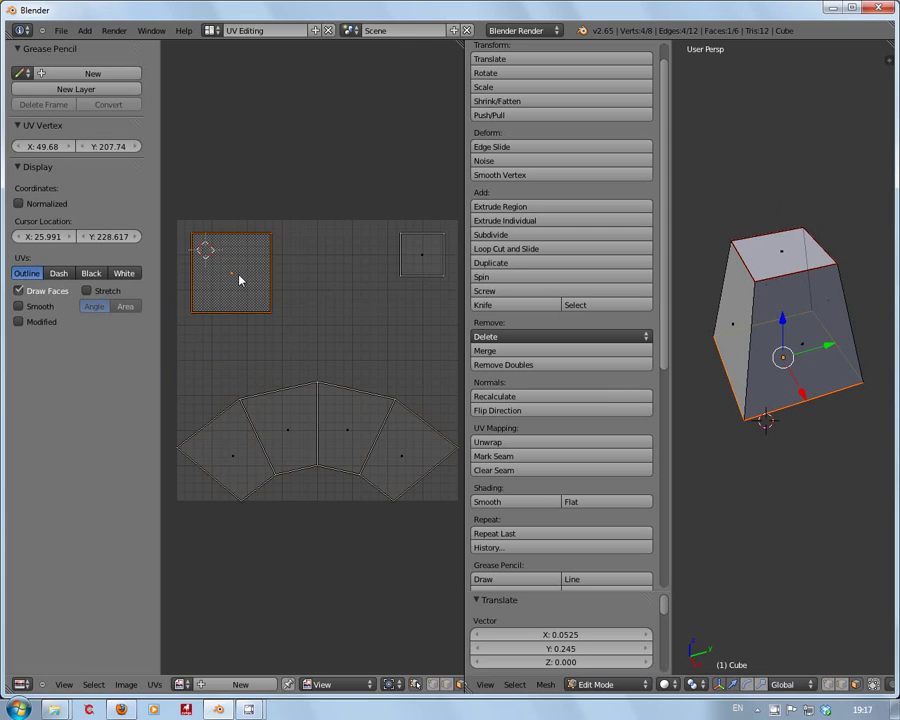
right_click(288, 341)
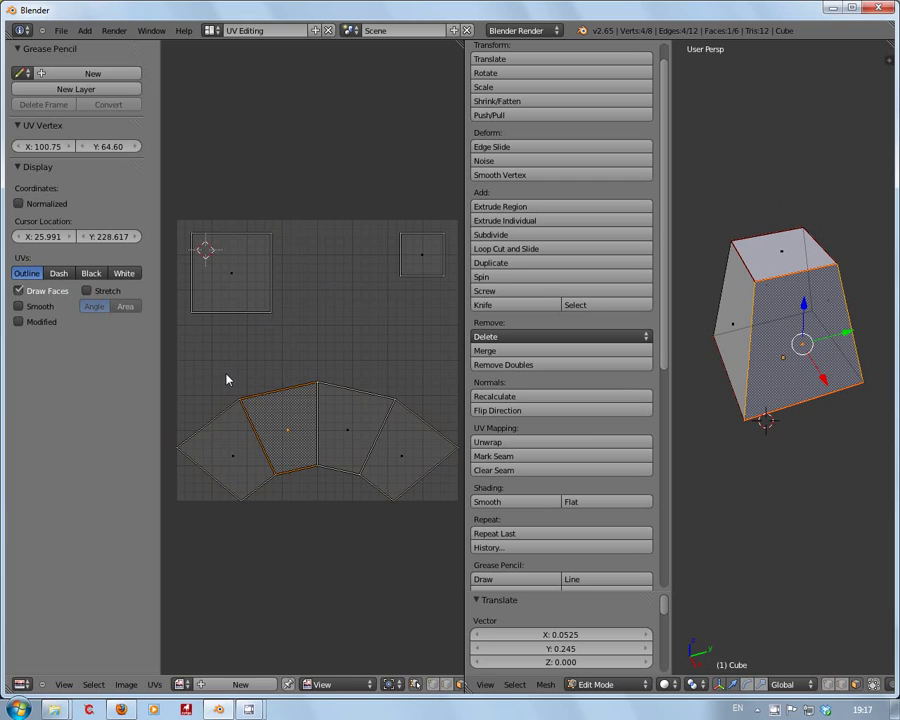
Box-select the four side-face UV islands, scale them to 0.936, shift them up, then deselect.
key("b")
left_click_drag(200, 374, 424, 510)
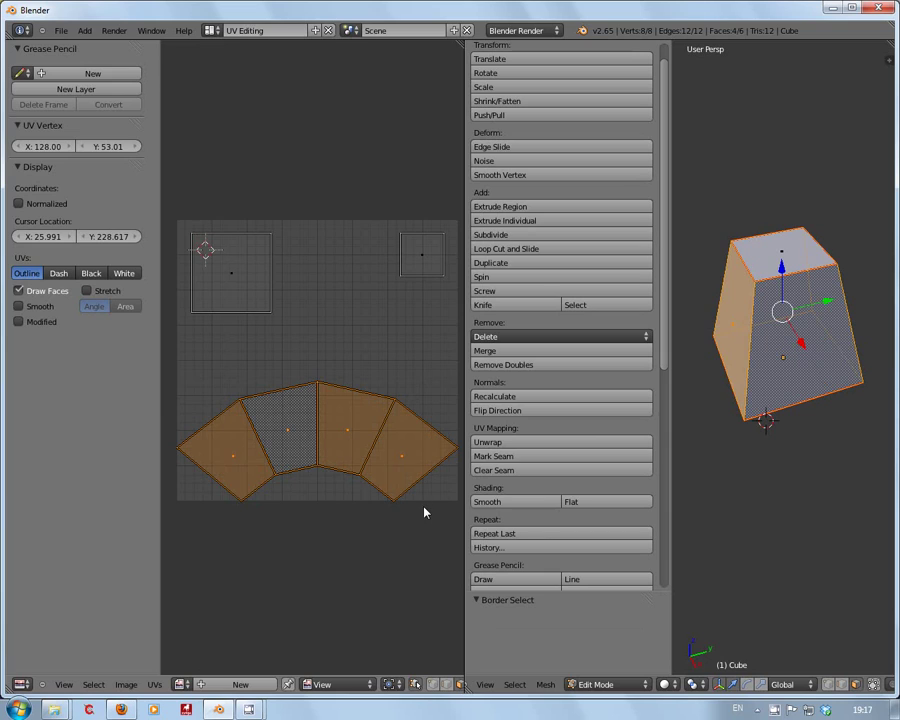
right_click(311, 432, "shift")
key("s")
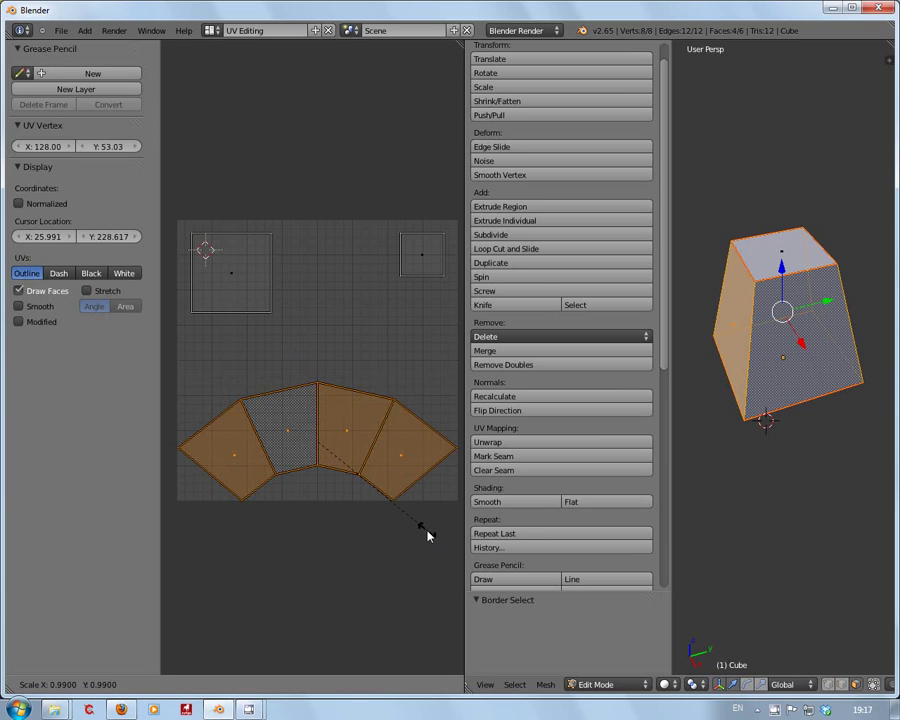
left_click(420, 532)
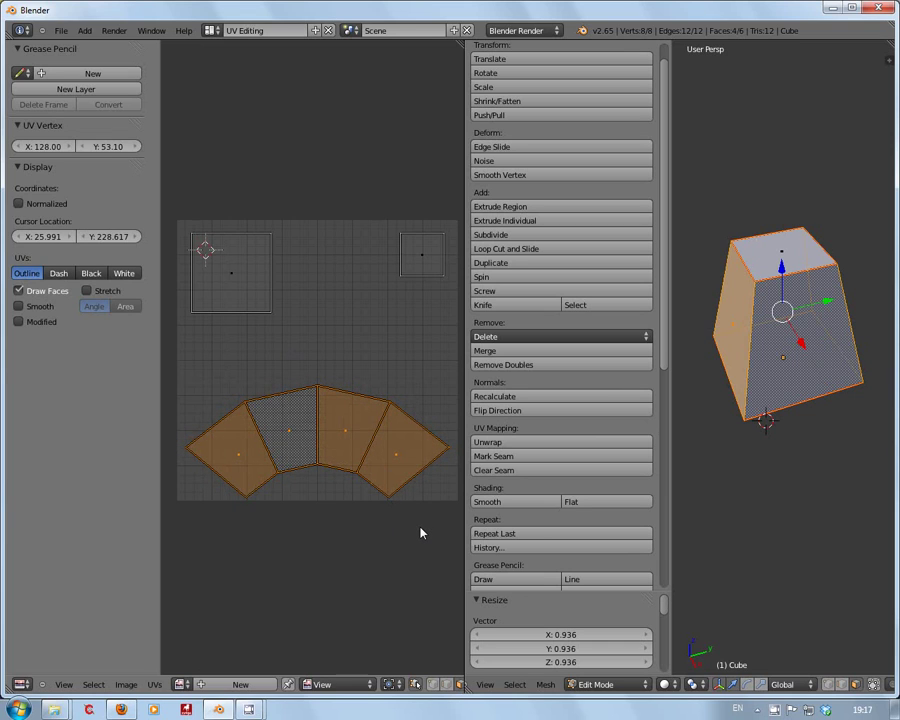
key("g")
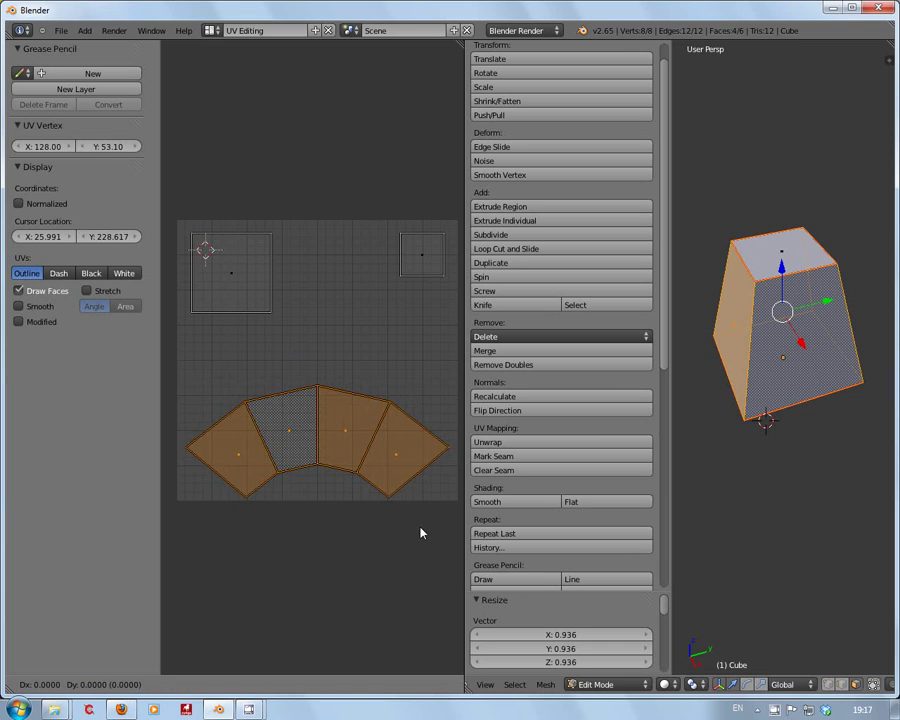
left_click(421, 506)
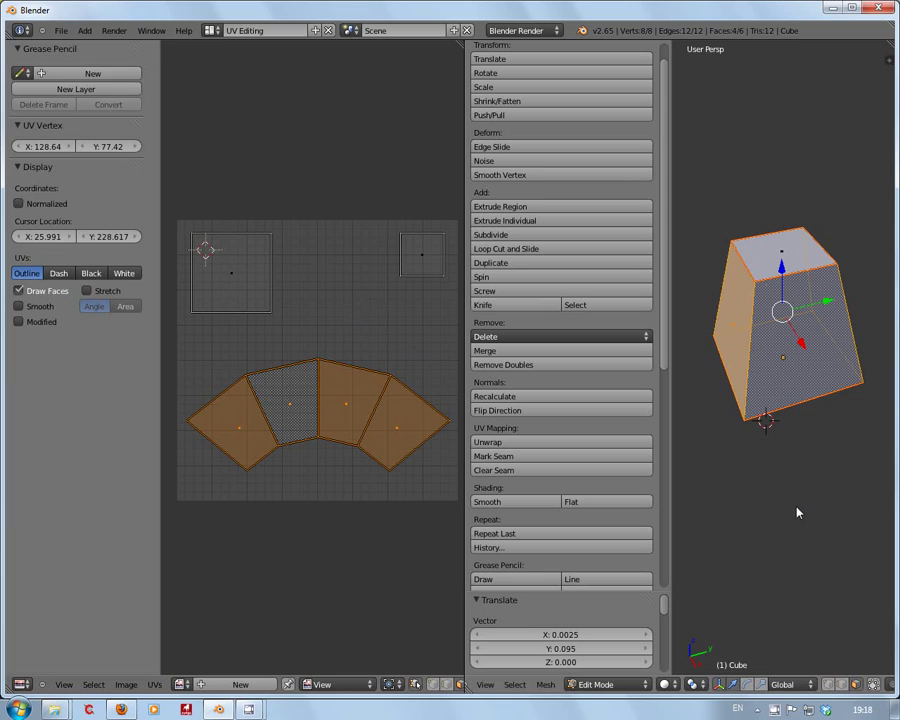
key("a")
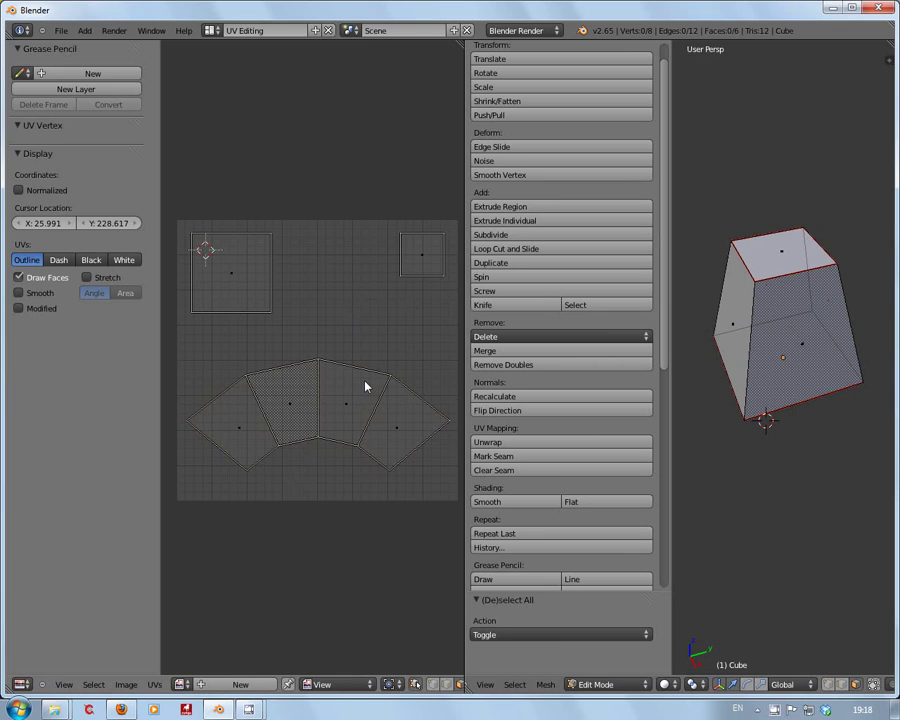
Select all UVs, load T_UT40k_DragonTeeth.bmp as the UV editor image, and zoom out to show it.
key("a")
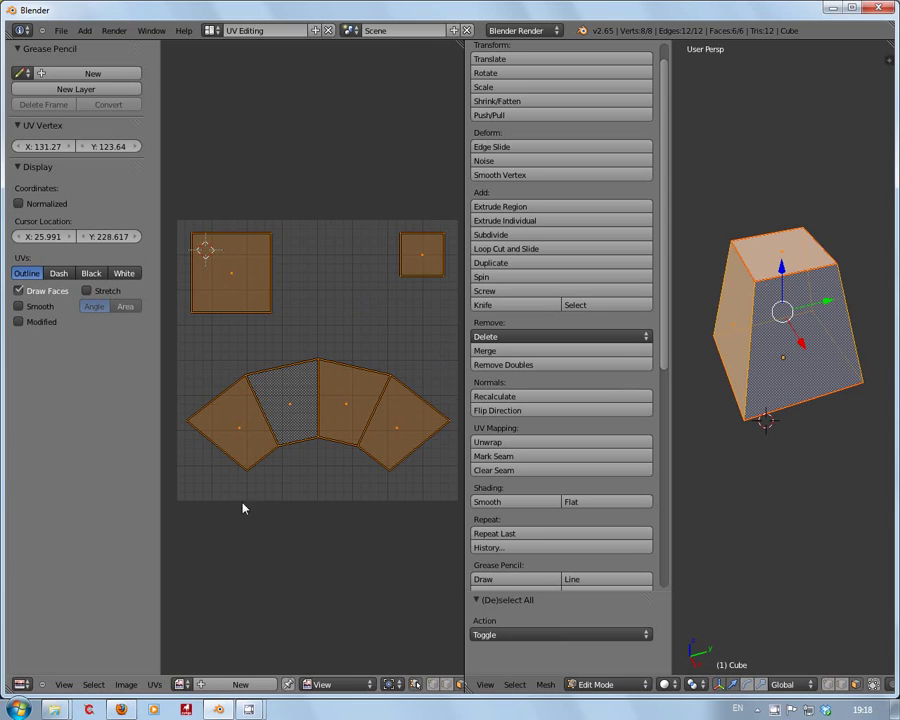
left_click(183, 685)
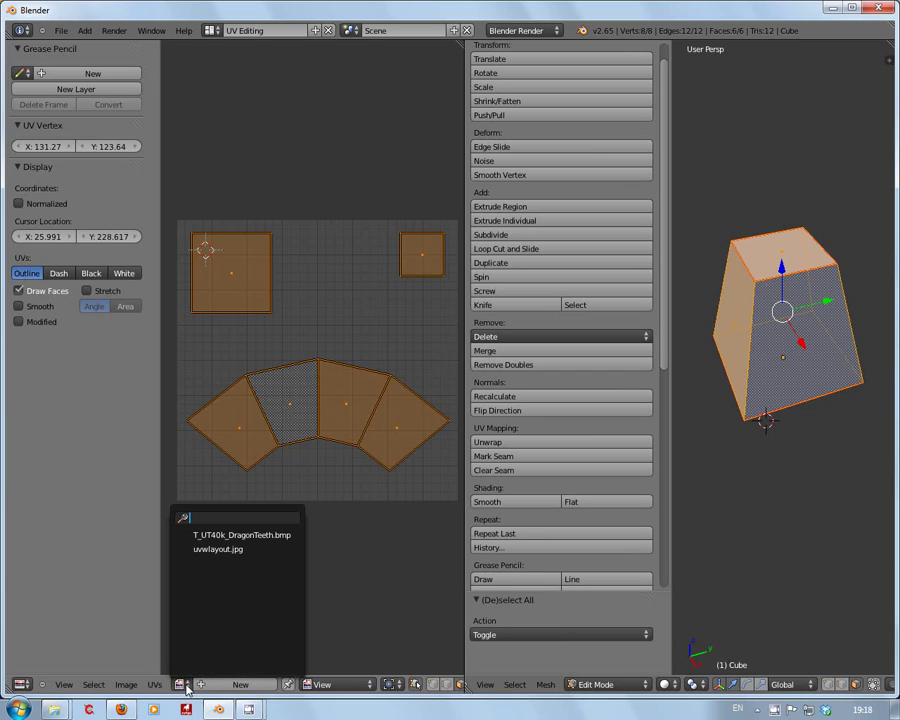
left_click(256, 543)
scroll(271, 522, "down", 4)
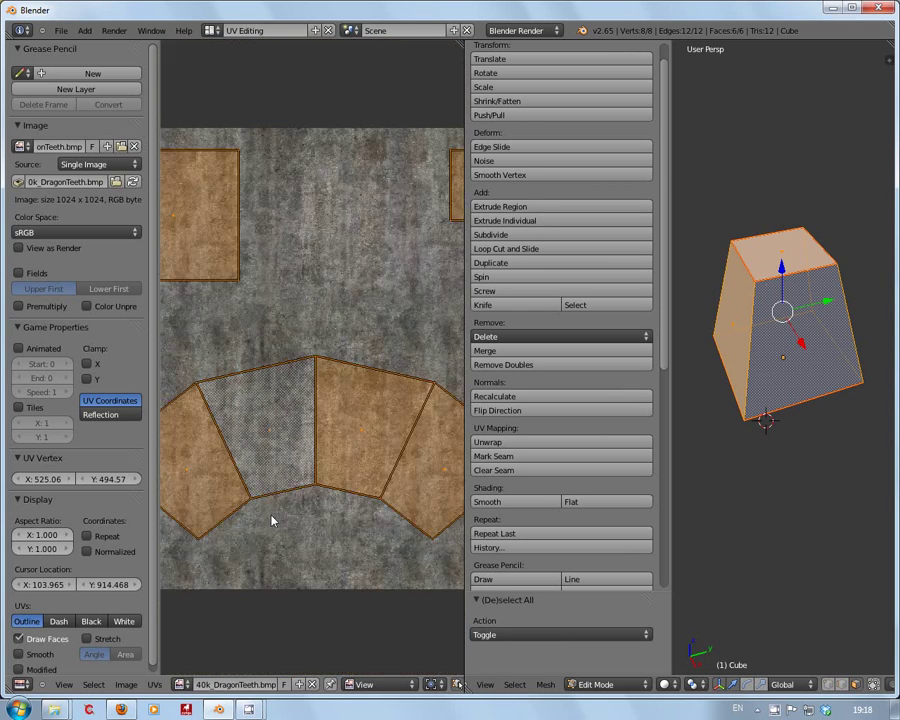
scroll(271, 522, "down", 2)
scroll(298, 462, "down", 1)
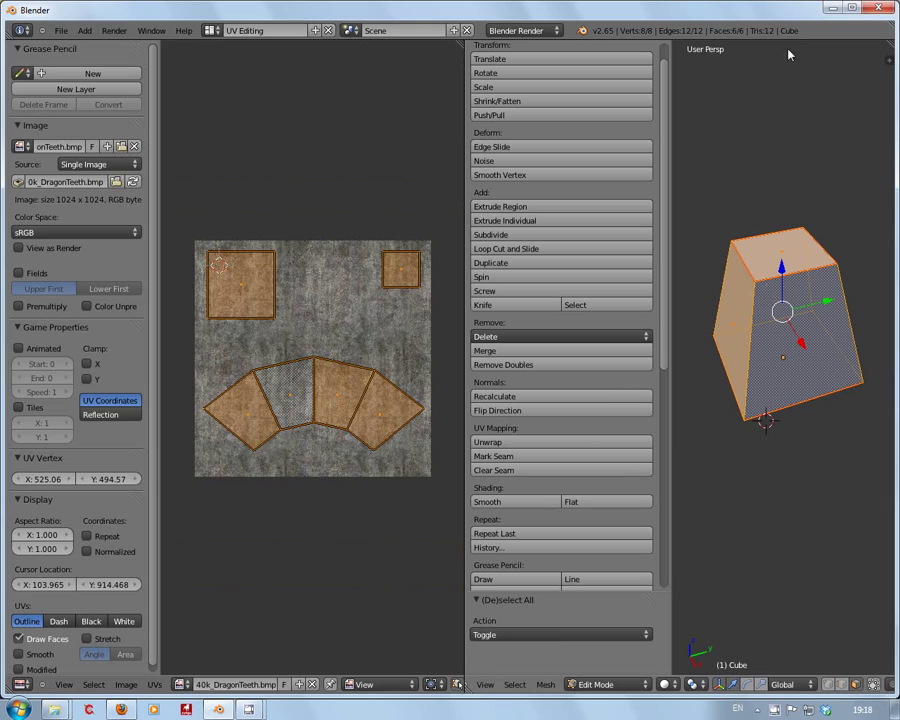
Set the UV-editing 3D viewport to Texture shading and orbit to check the textured mesh.
left_click(667, 684)
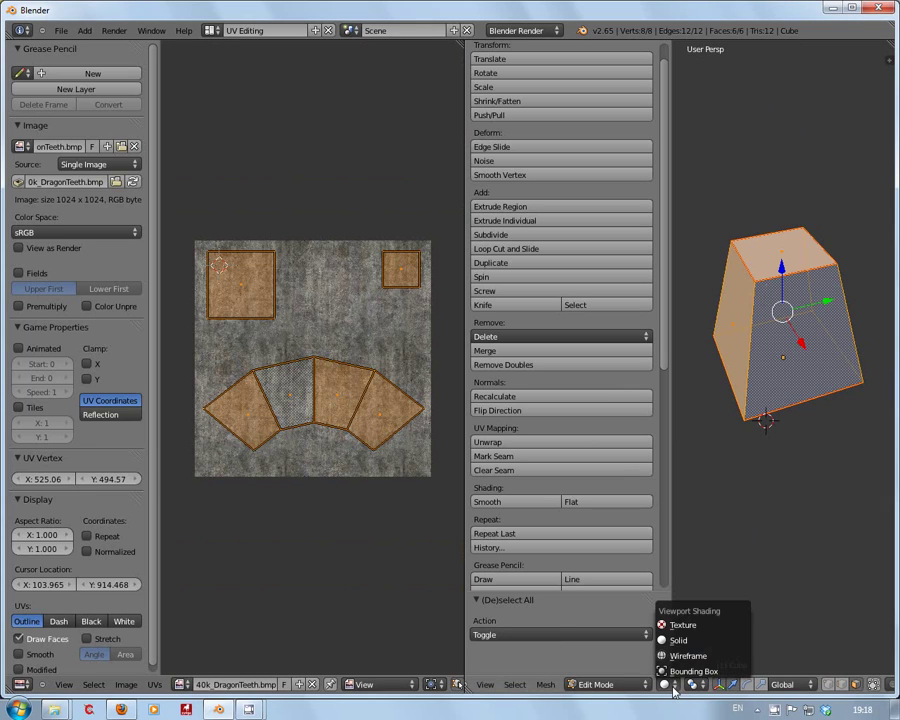
left_click(683, 627)
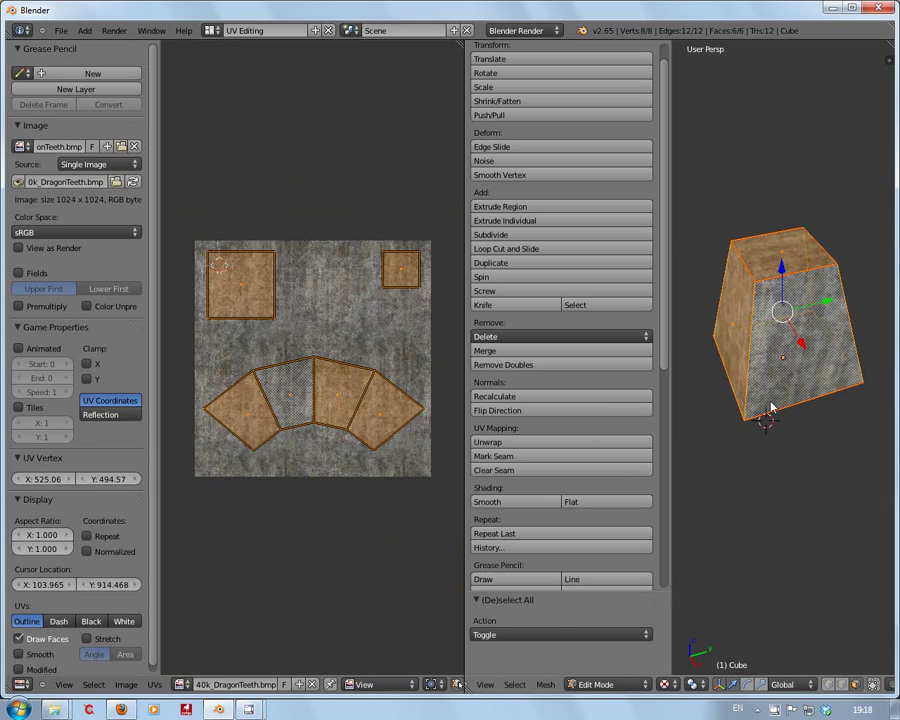
middle_click_drag(774, 540, 826, 565)
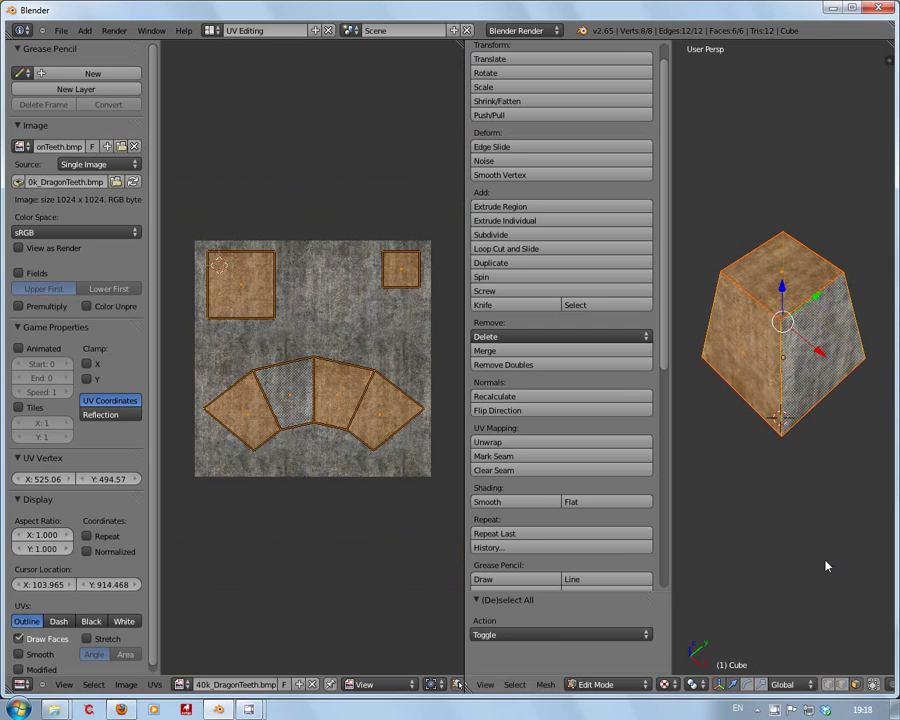
Switch to the Default layout in Object Mode with Texture shading on the tank trap.
left_click(213, 31)
left_click(226, 80)
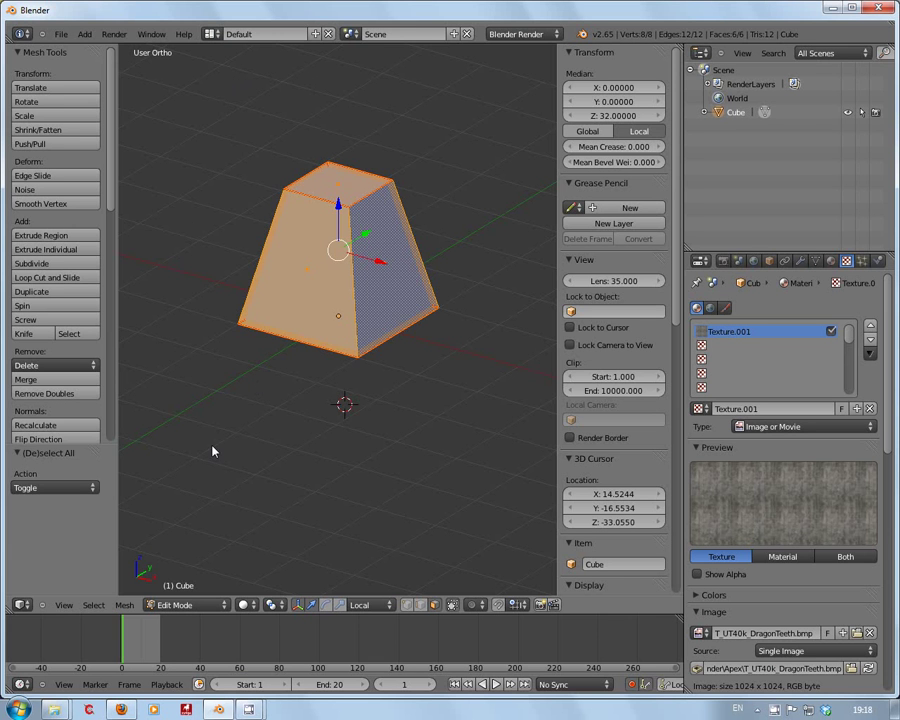
key("Tab")
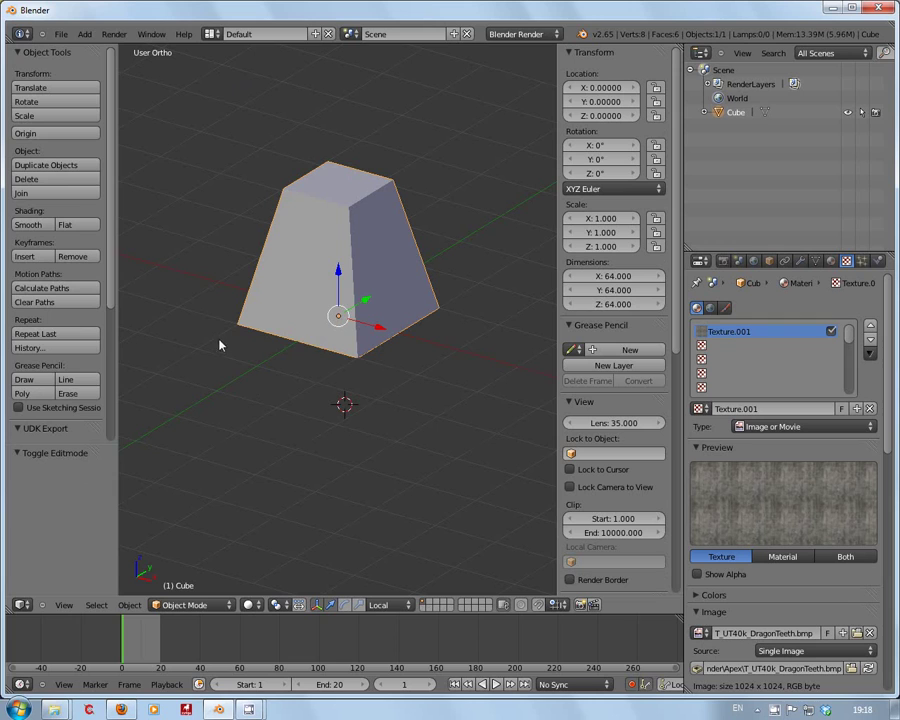
left_click(250, 605)
left_click(267, 545)
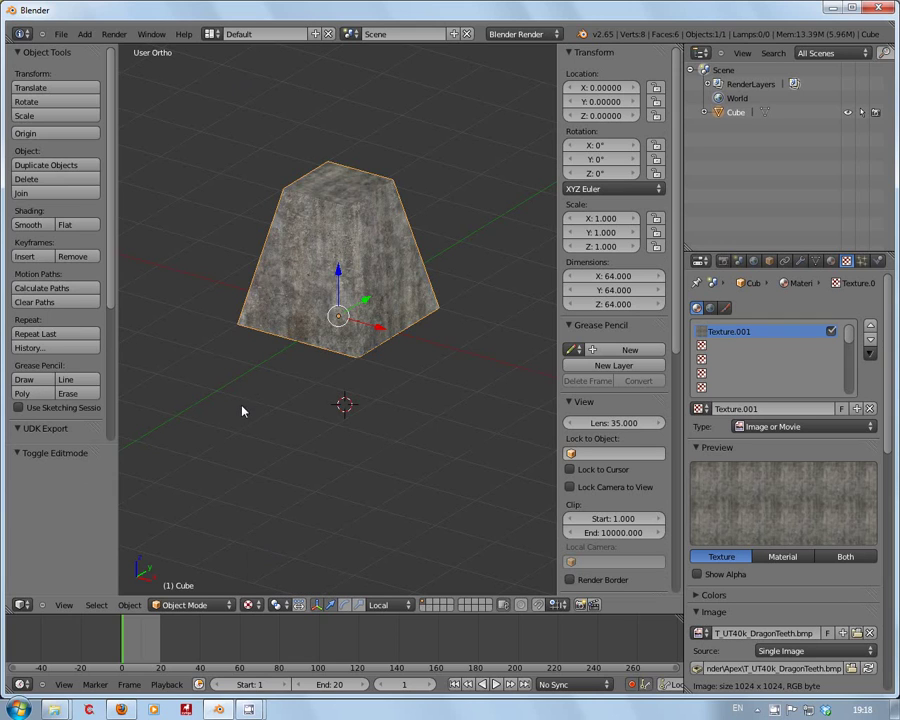
middle_click_drag(237, 410, 130, 155)
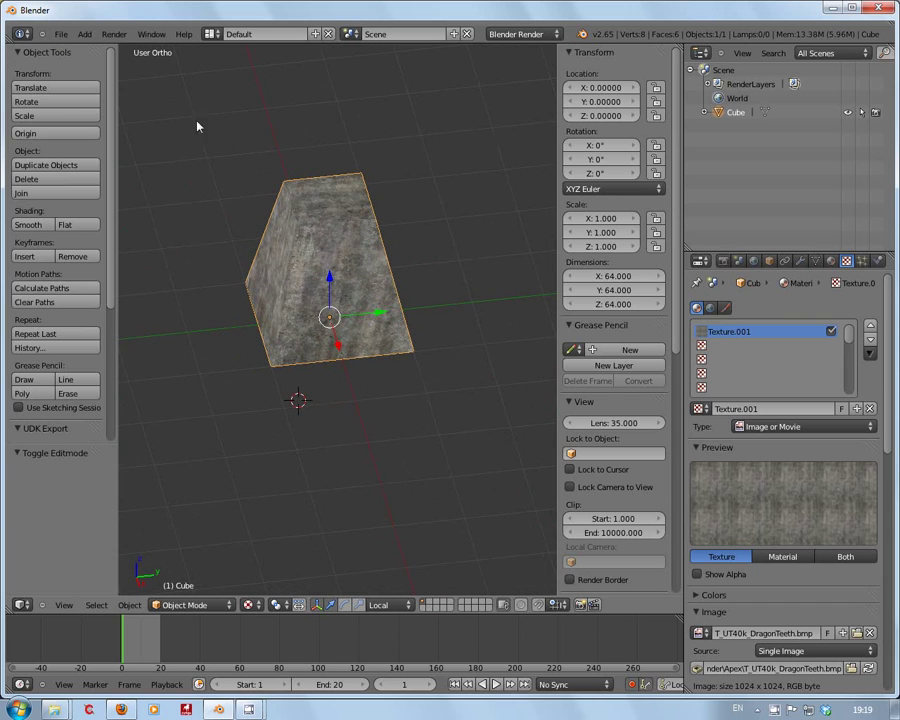
Save As with the existing tutorial name plus '_01', creating S_Apex_TankTrap_Tutorial_01.blend.
left_click(61, 34)
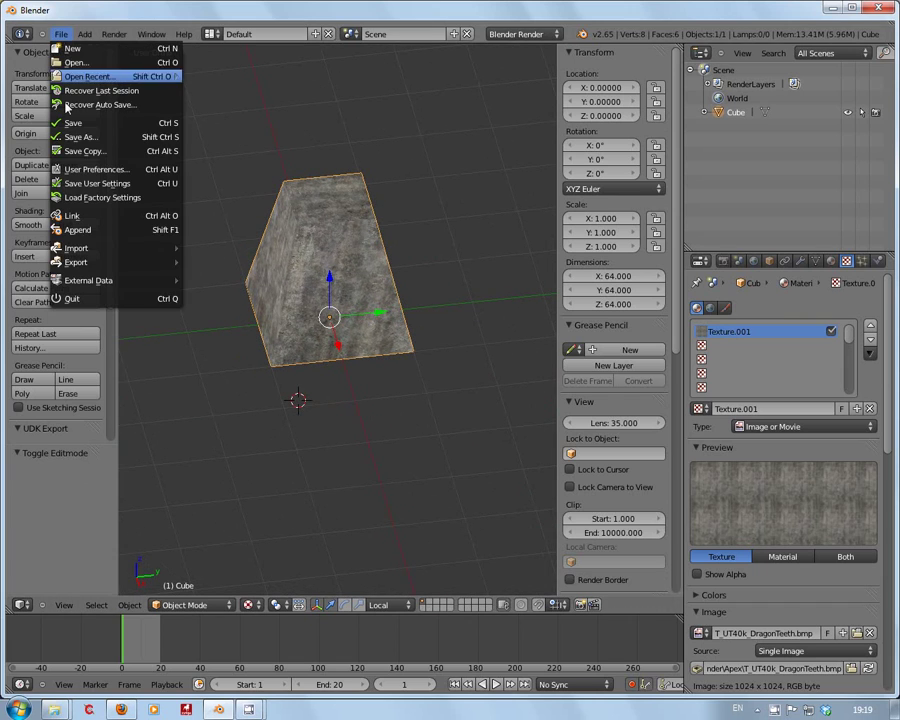
left_click(80, 137)
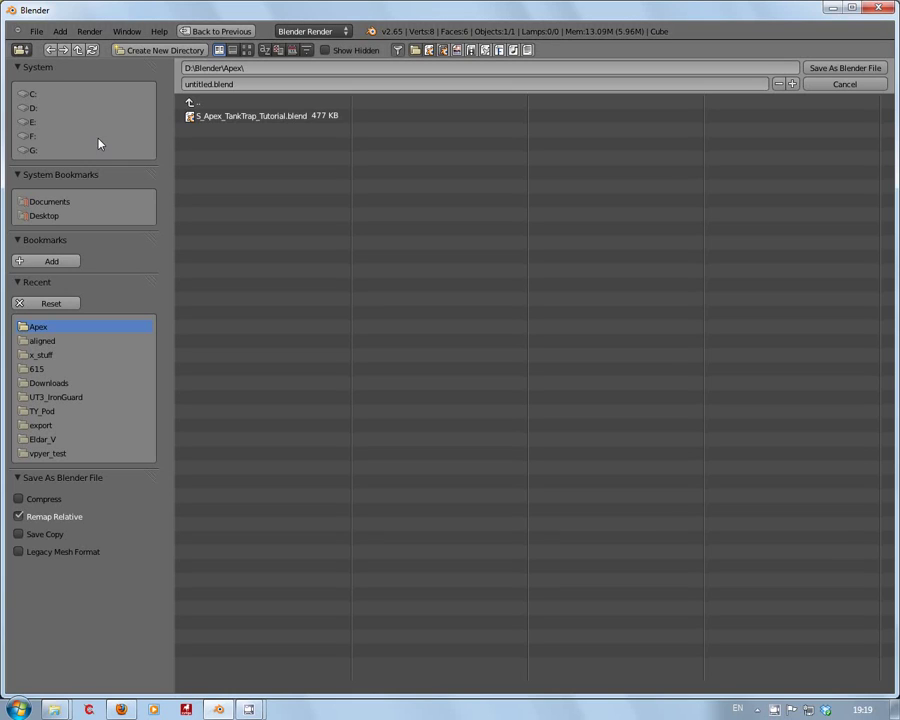
left_click(257, 119)
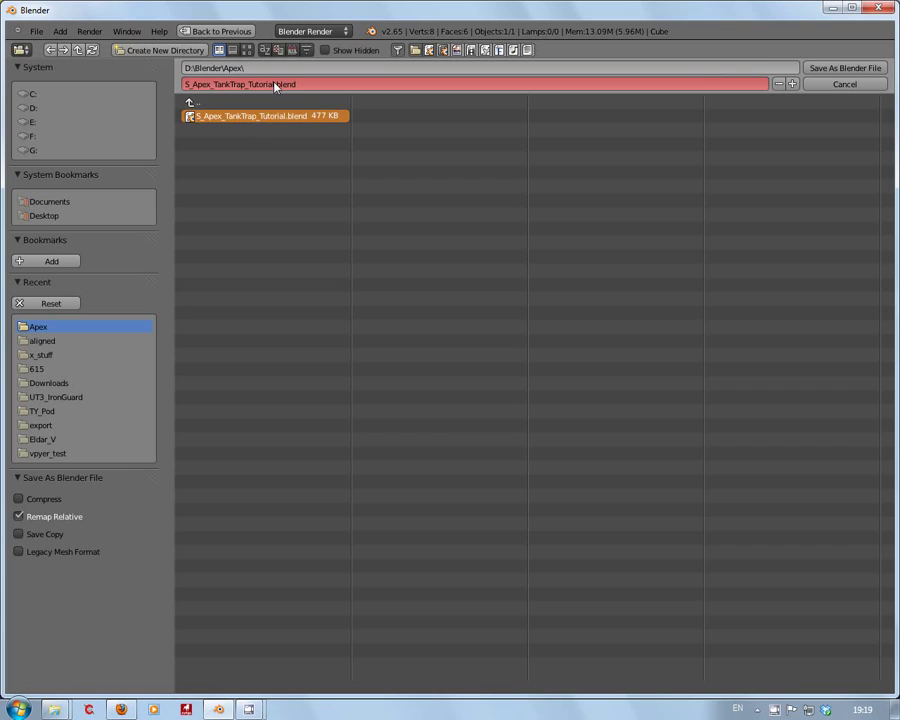
left_click(276, 87)
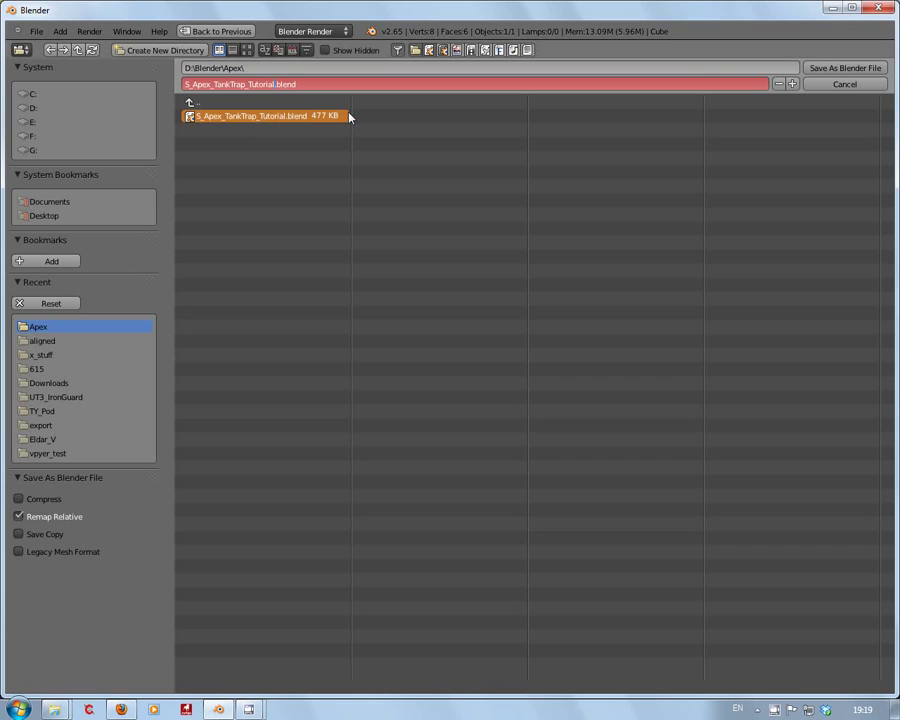
type("_01")
key("Return")
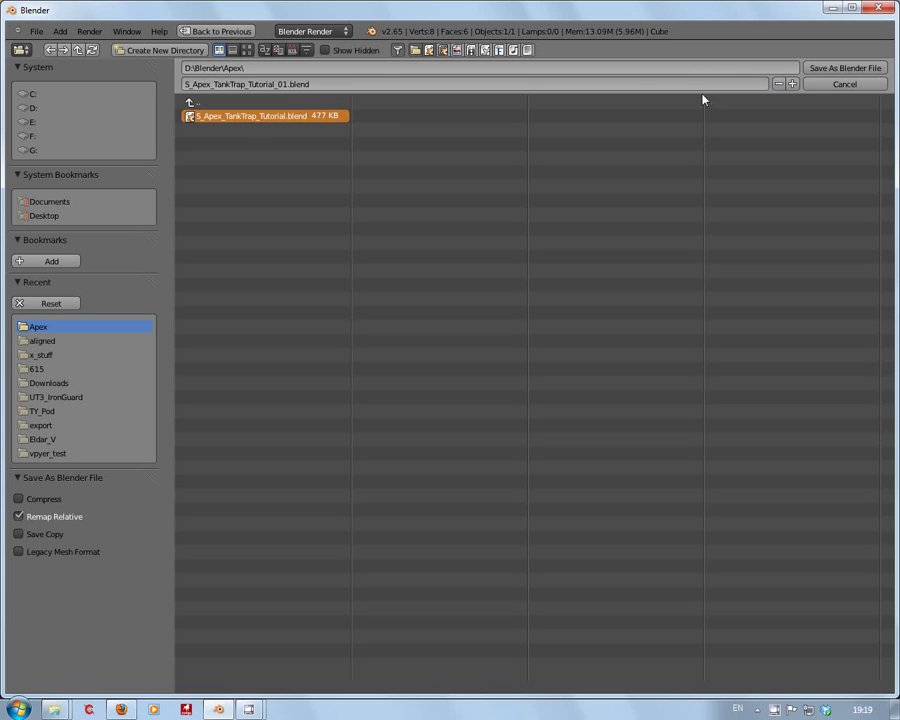
left_click(862, 69)
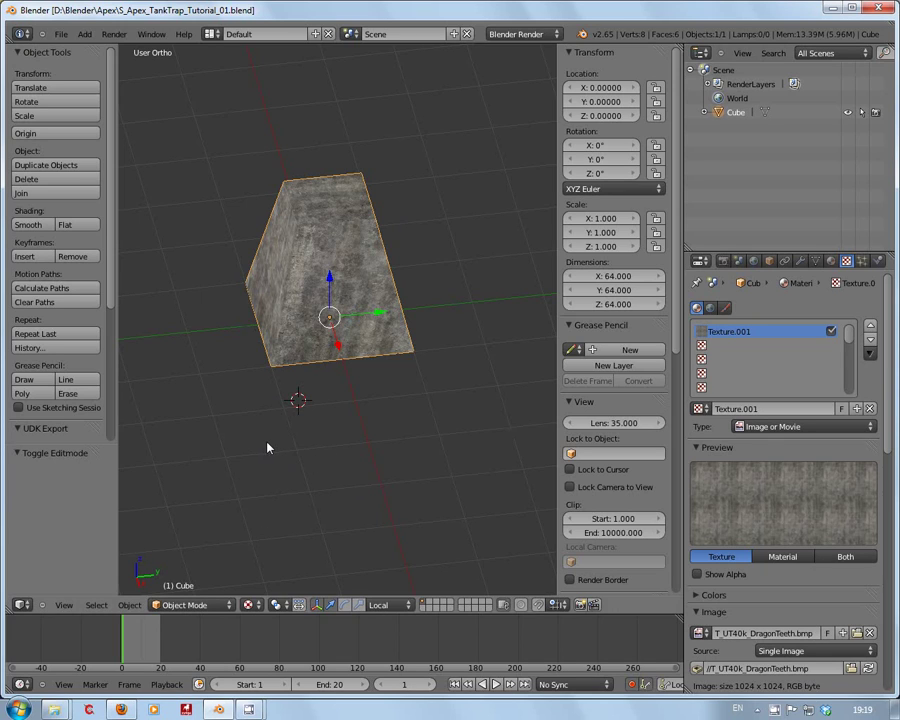
Export the model as Autodesk FBX to S_Apex_TankTrap_Tutorial_01.fbx with default settings.
left_click(61, 35)
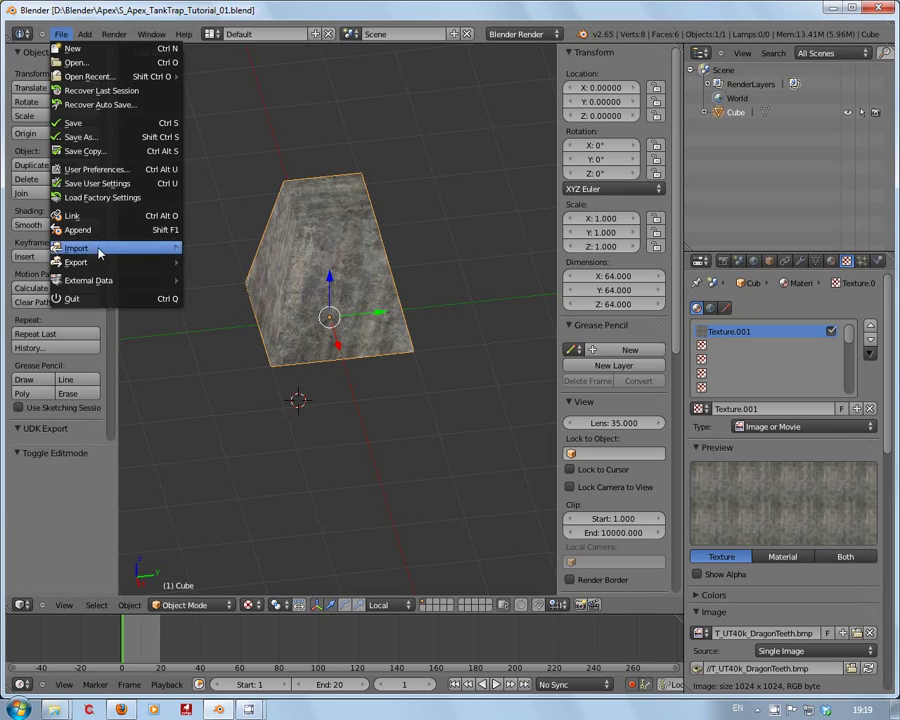
mouse_move(96, 263)
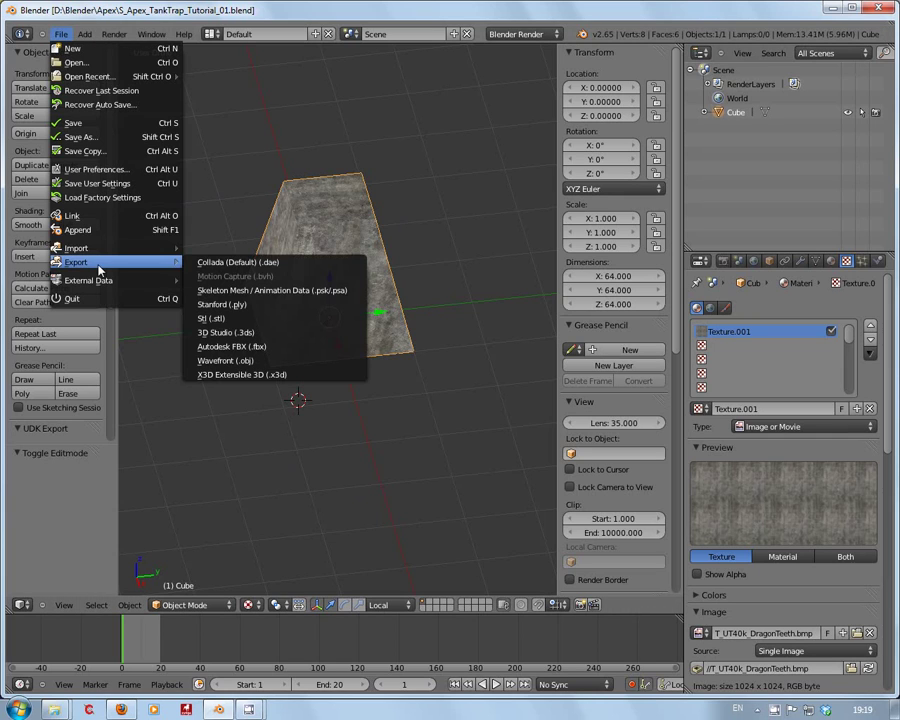
left_click(249, 347)
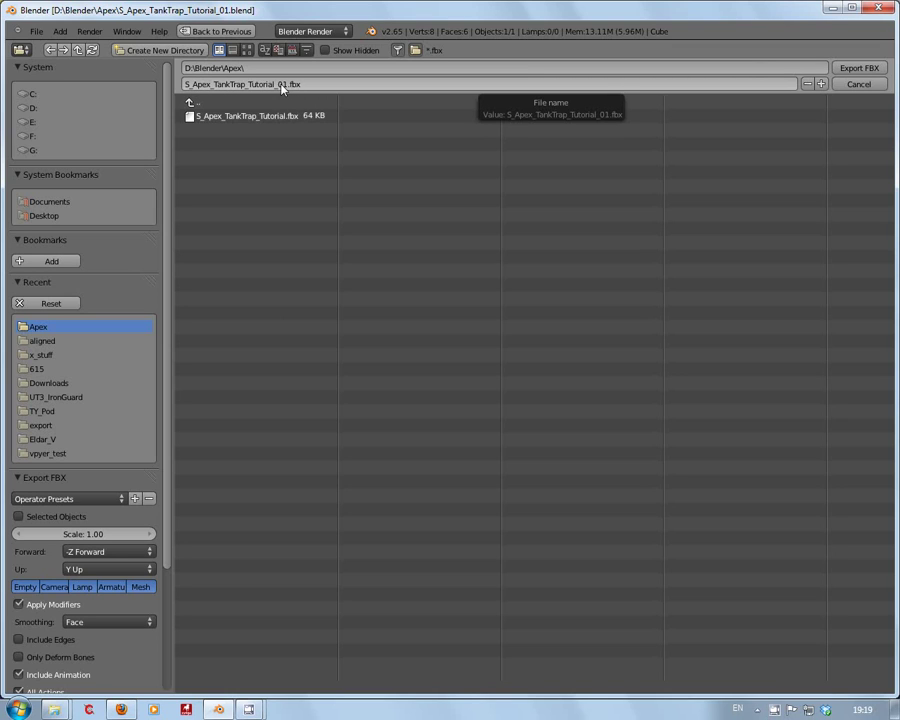
left_click(858, 68)
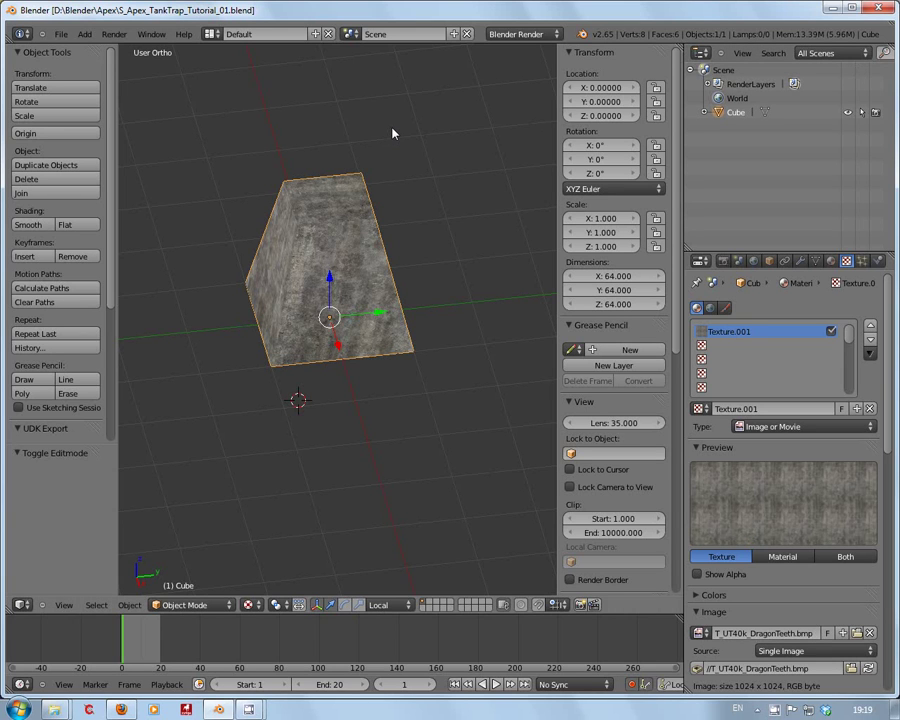
Export a Wavefront OBJ, S_Apex_TankTrap_Tutorial_01.obj, with Forward set to X Forward and Up to Z Up.
left_click(62, 35)
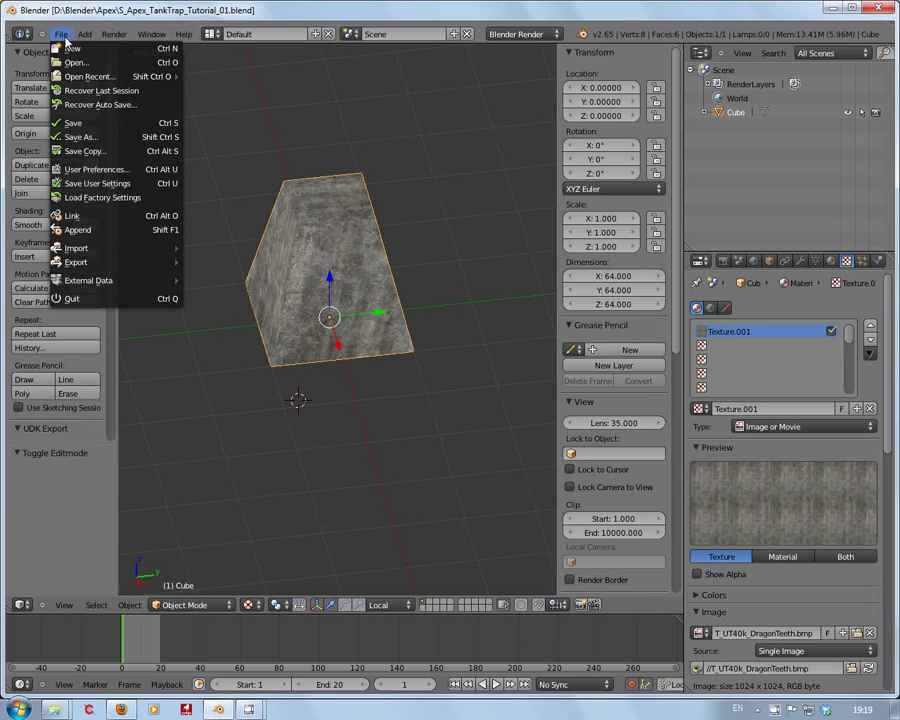
mouse_move(112, 264)
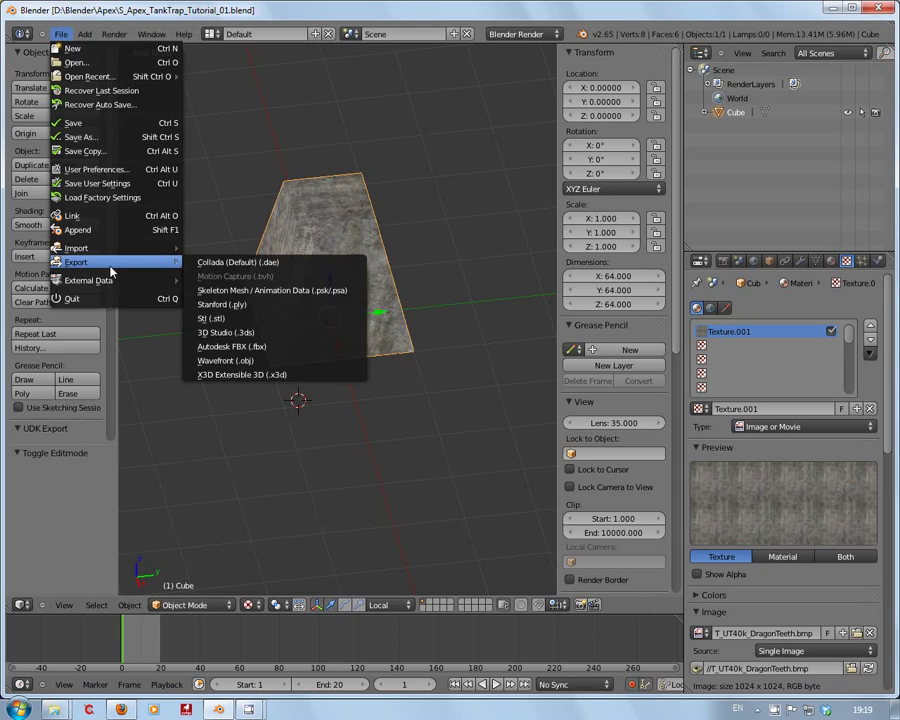
left_click(253, 369)
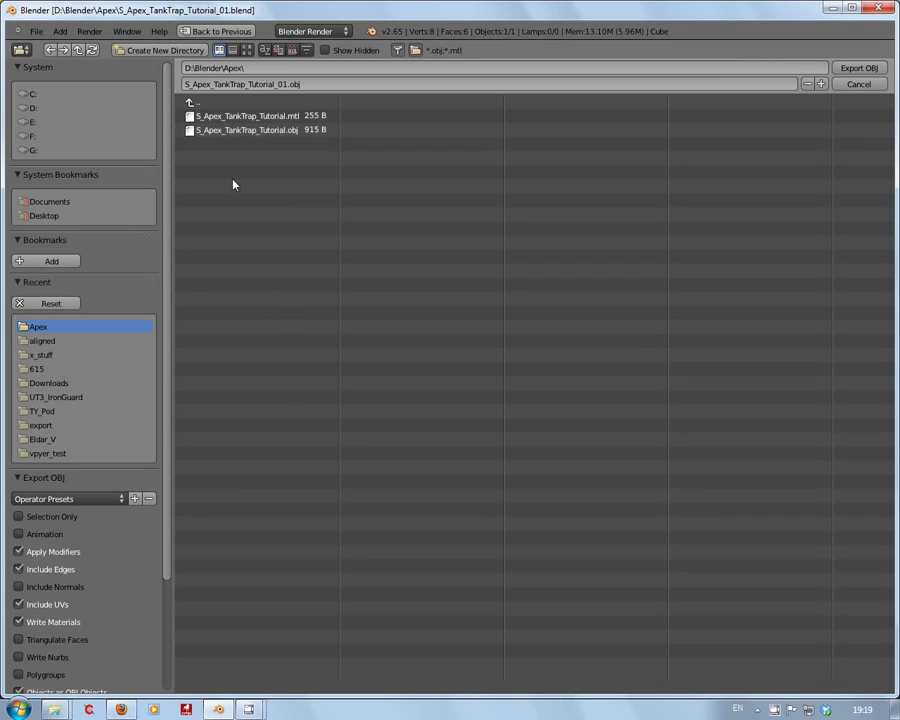
left_click_drag(167, 282, 160, 420)
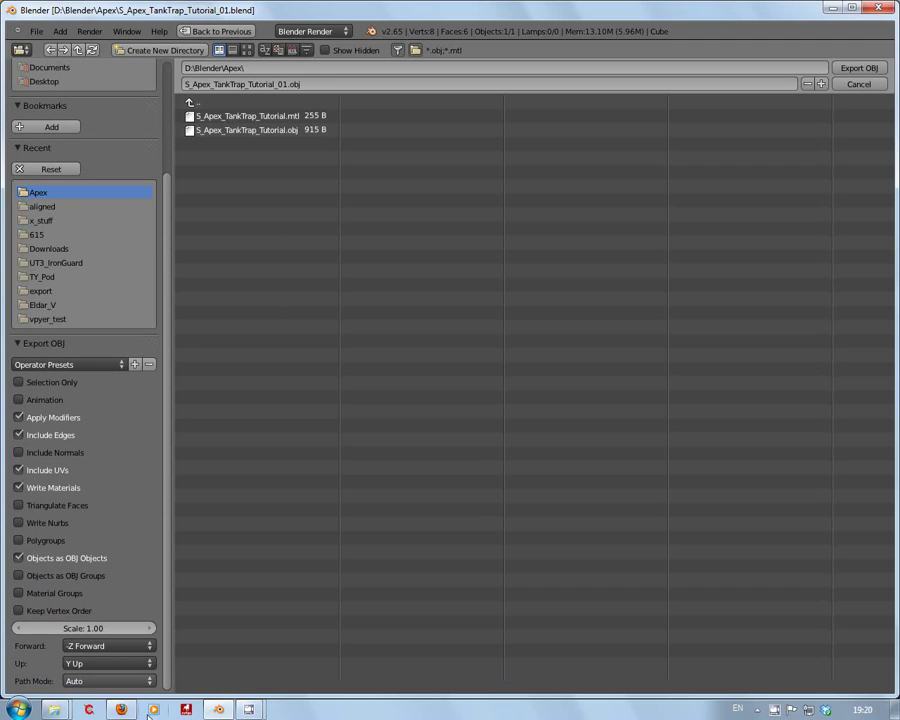
left_click(118, 654)
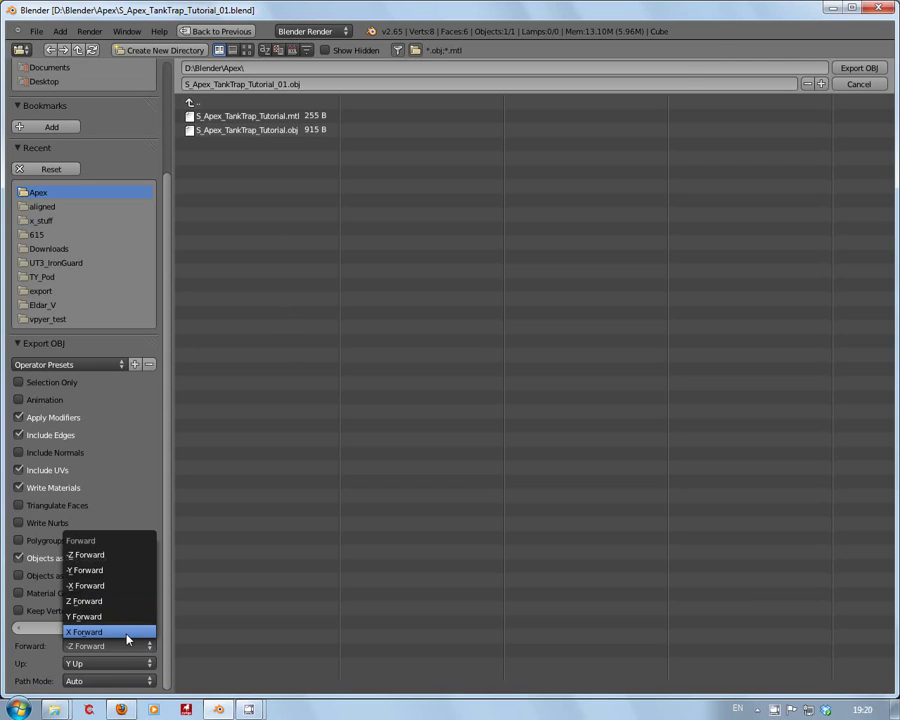
left_click(128, 634)
left_click(140, 664)
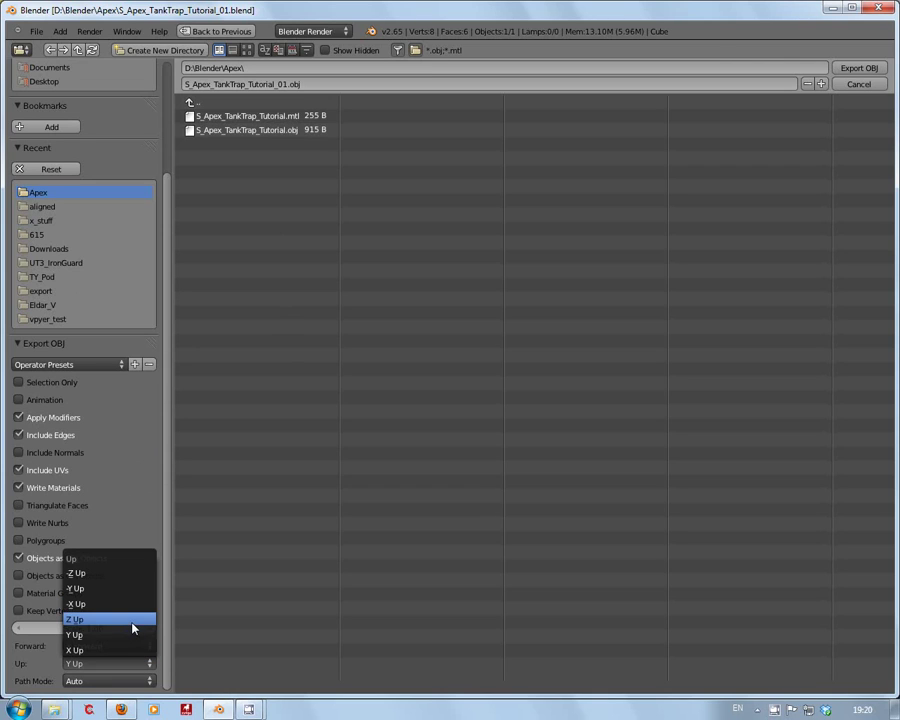
left_click(130, 620)
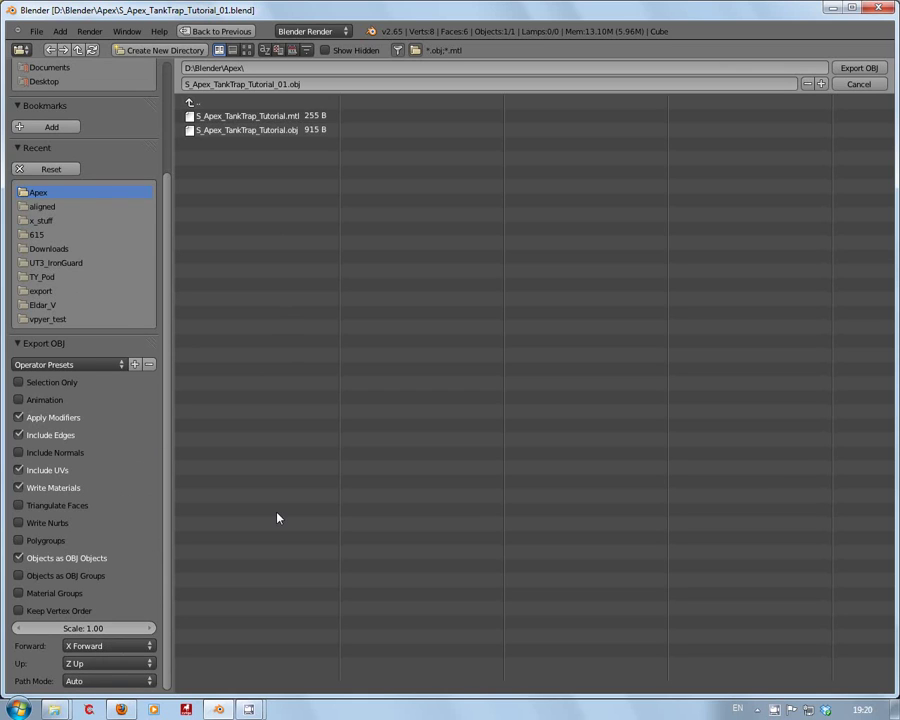
left_click(862, 68)
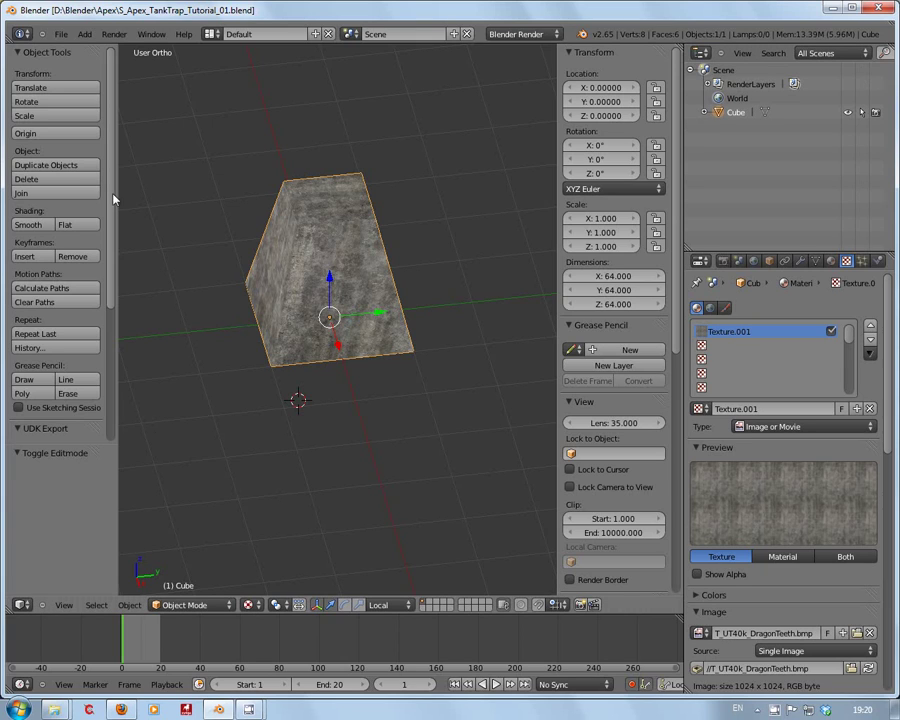